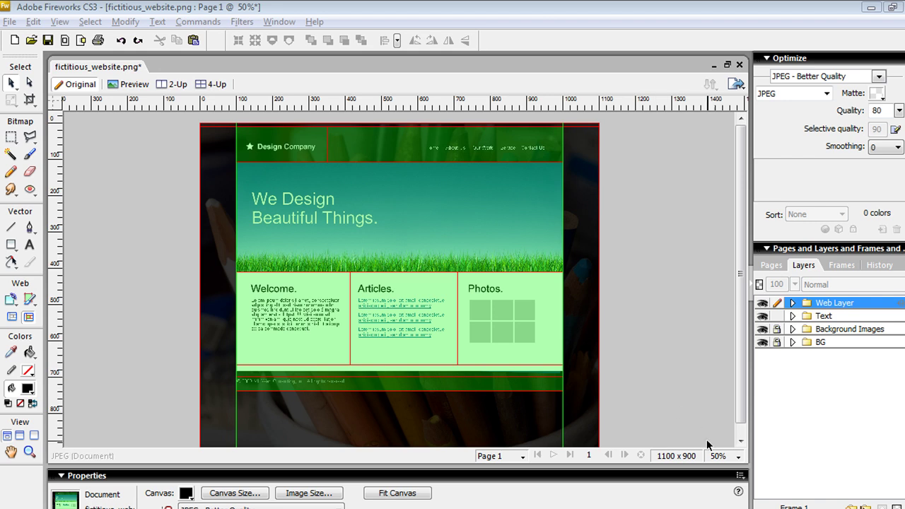
View the mockup at 100%, scroll through the page, and hide the slice overlays
click(736, 457)
click(727, 315)
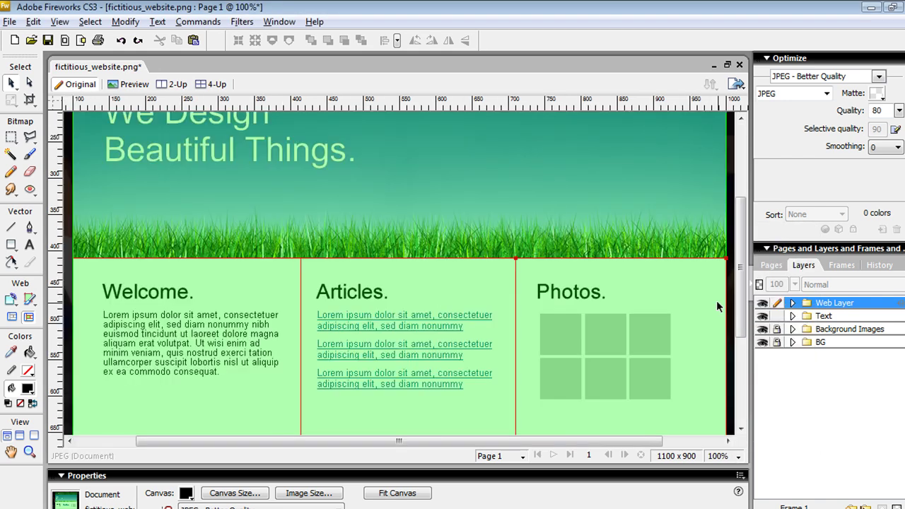
drag(739, 290, 737, 219)
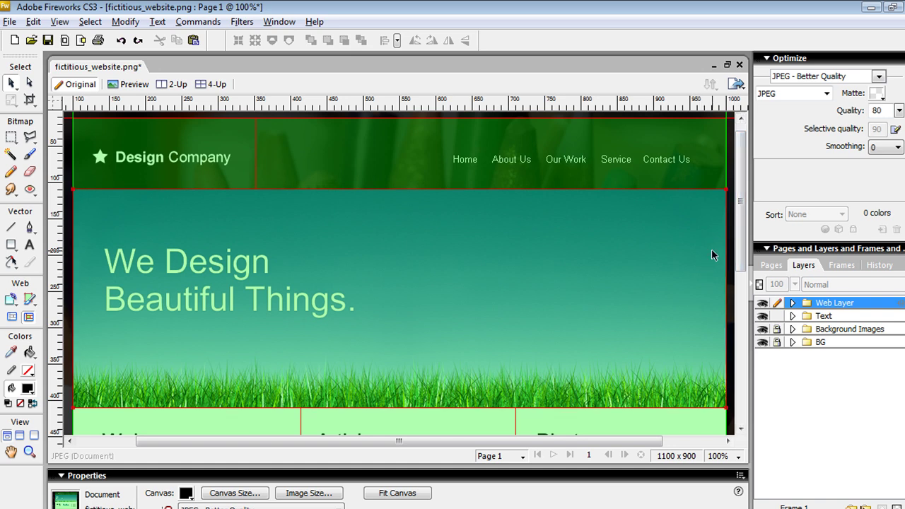
drag(740, 212, 759, 295)
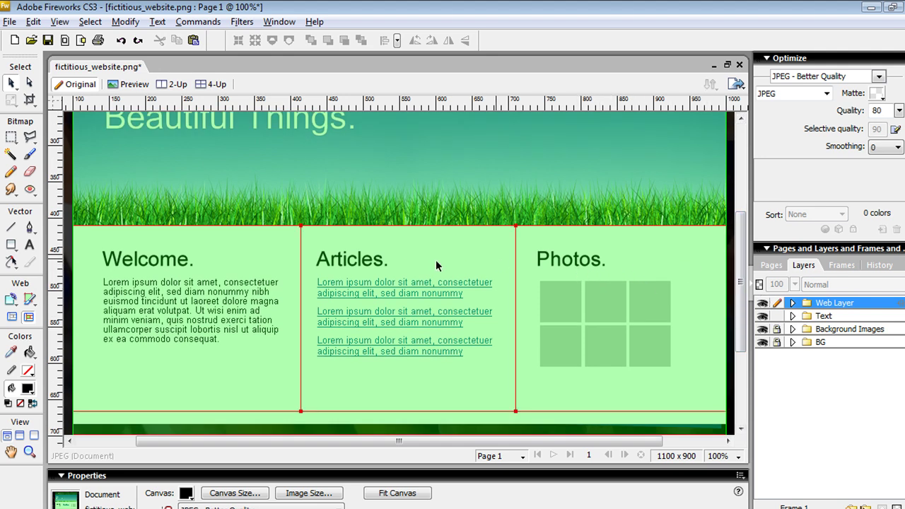
key(2)
click(231, 294)
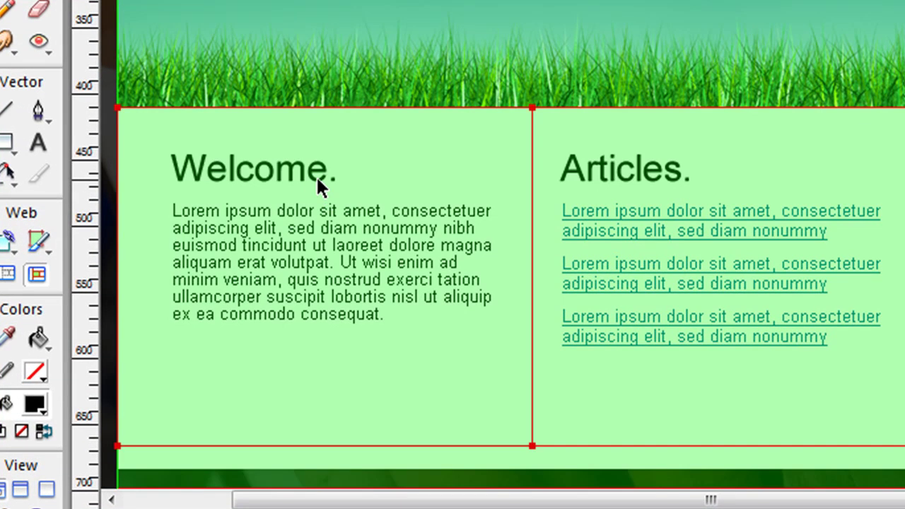
Select the Welcome heading and paragraph, then show slices and select the Welcome column slice
click(196, 251)
click(297, 172)
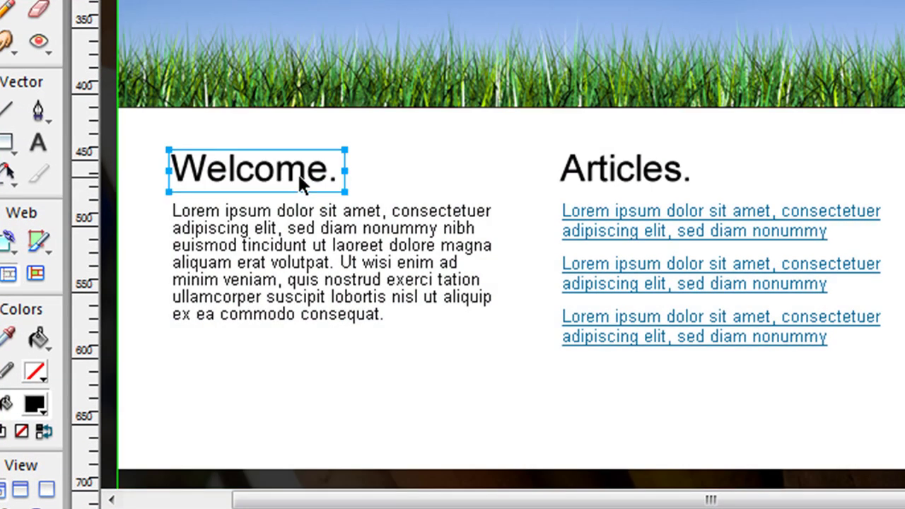
click(311, 221)
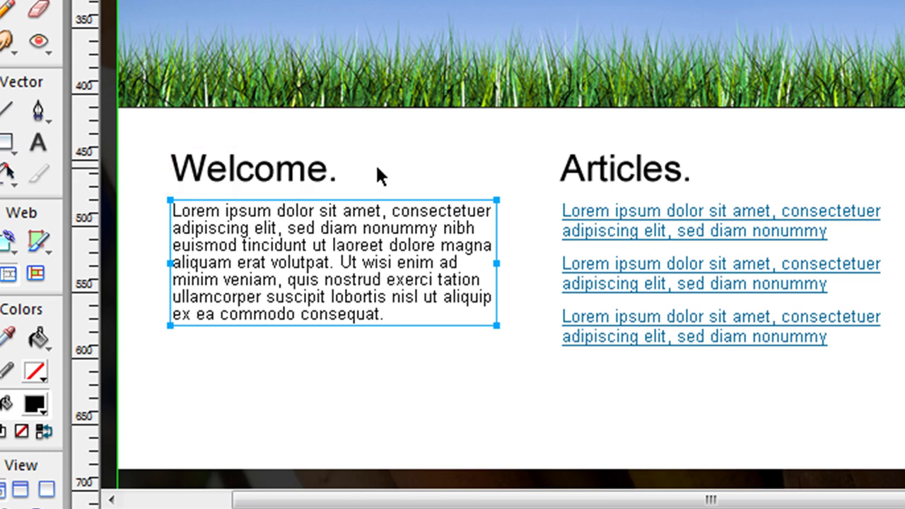
key(2)
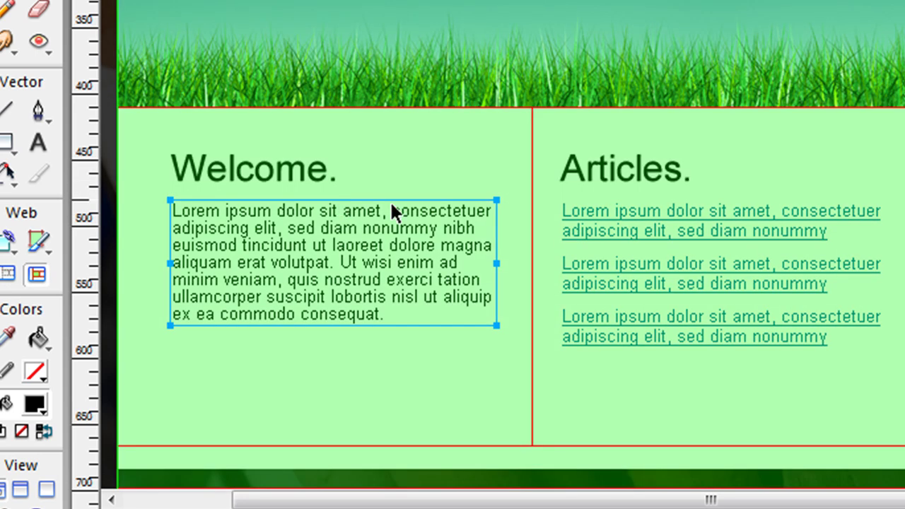
click(479, 175)
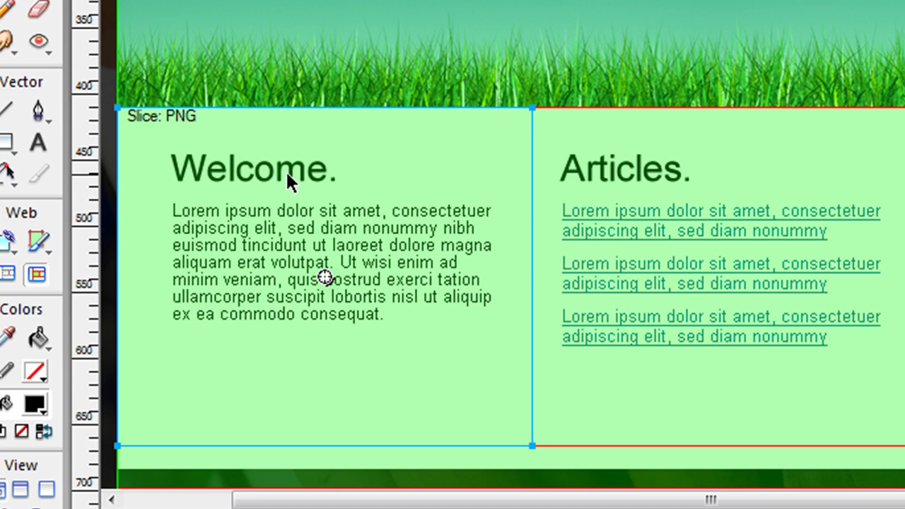
Toggle the slice overlays off and back on, then scroll down through each slice
key(2)
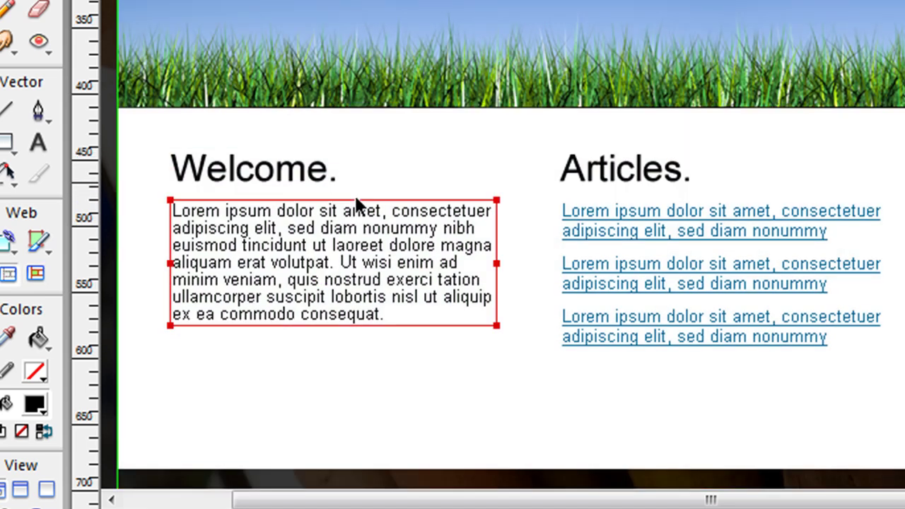
key(2)
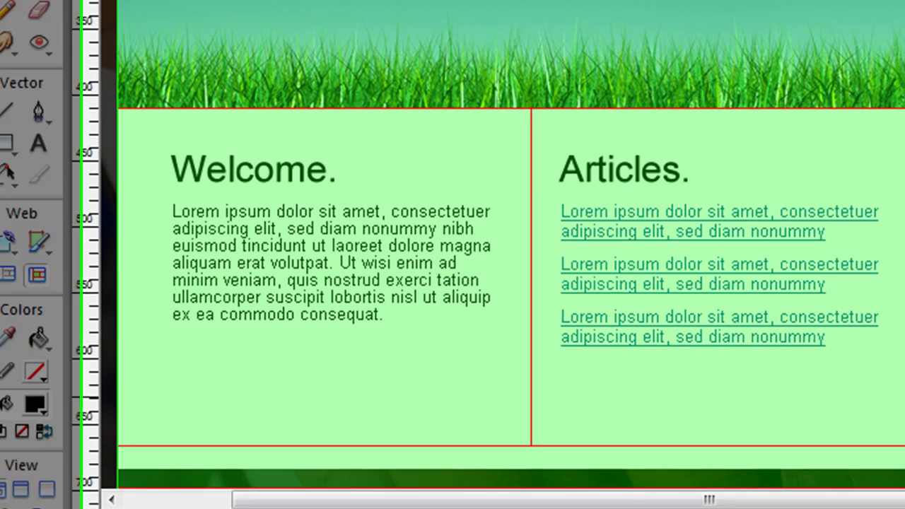
scroll(509, 282, up, 5)
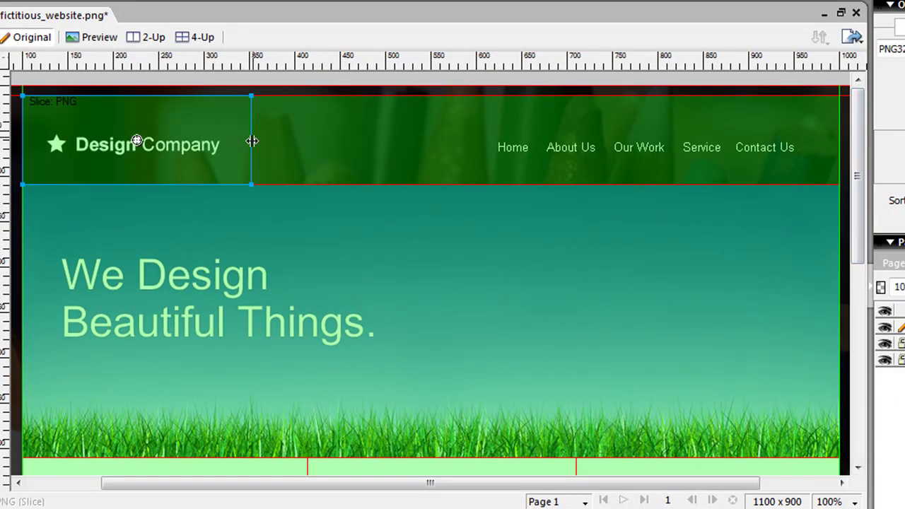
scroll(297, 226, down, 3)
scroll(295, 228, down, 3)
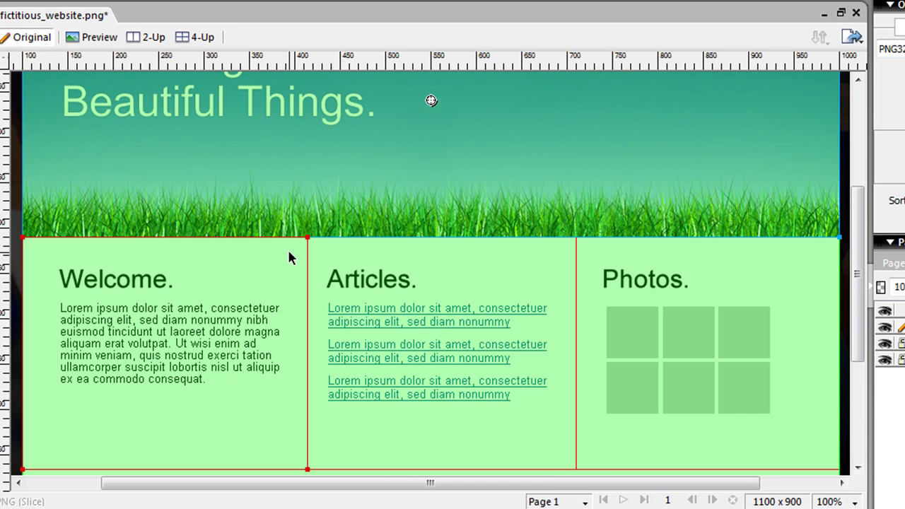
scroll(626, 333, down, 3)
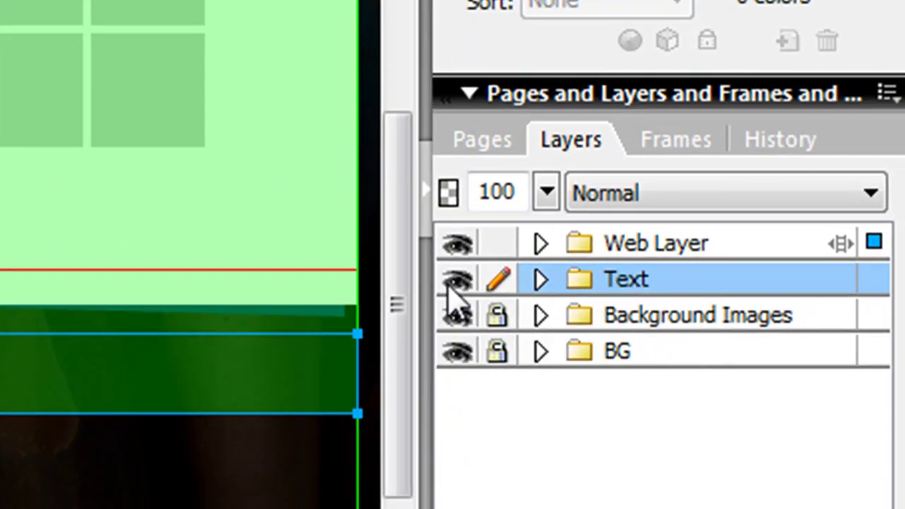
Hide the Text layer and toggle the Background Images layer off and on
click(882, 328)
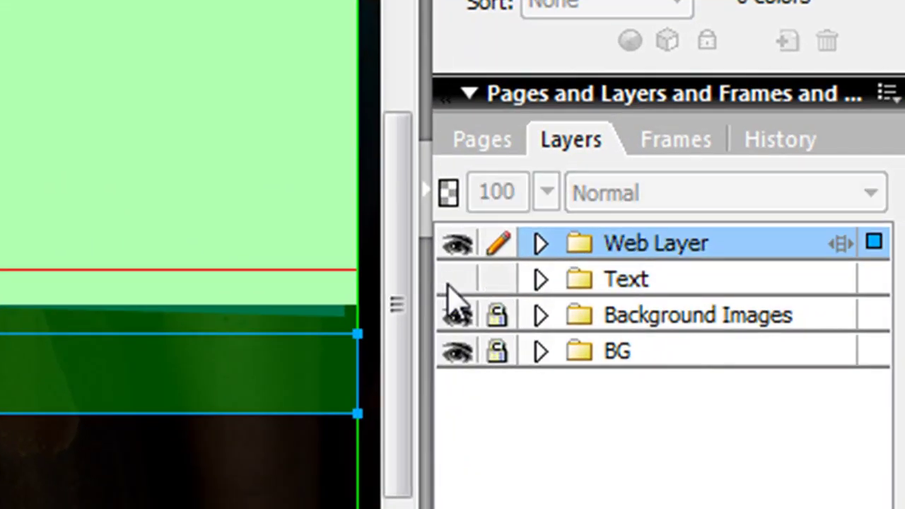
drag(402, 303, 400, 163)
click(458, 316)
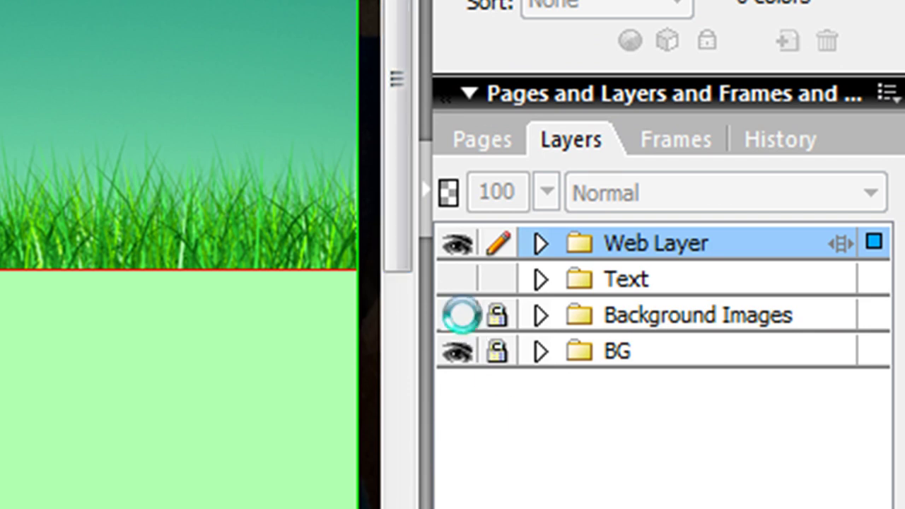
click(458, 316)
click(458, 279)
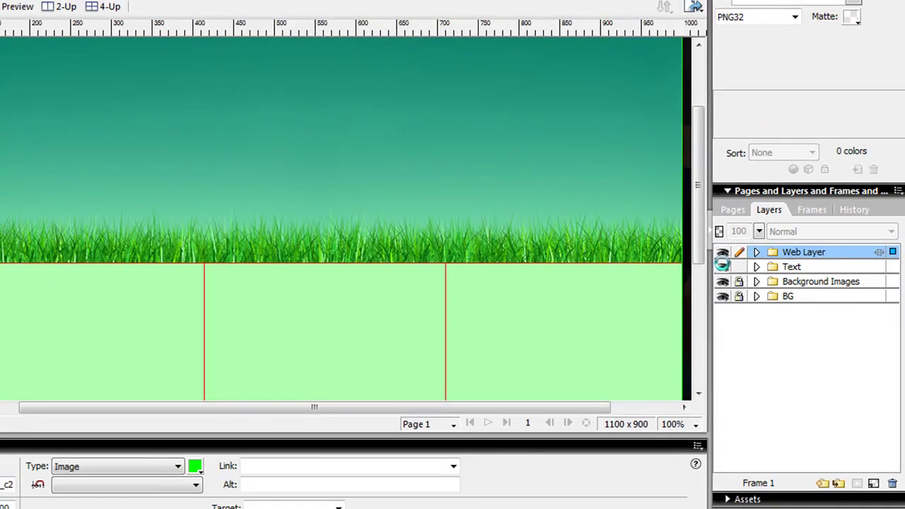
Make Text the current layer, then hide text, slices and Background Images to reveal the sky-and-grass image
click(722, 265)
click(779, 272)
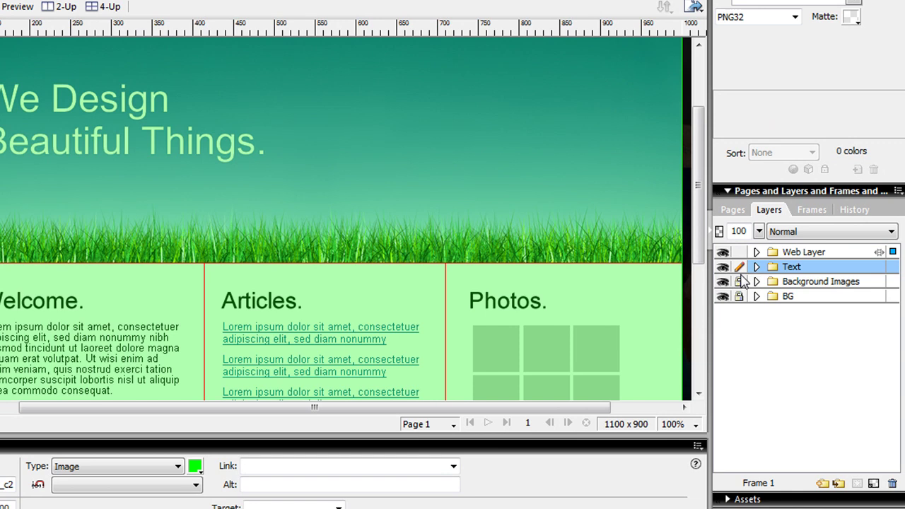
click(722, 266)
click(722, 281)
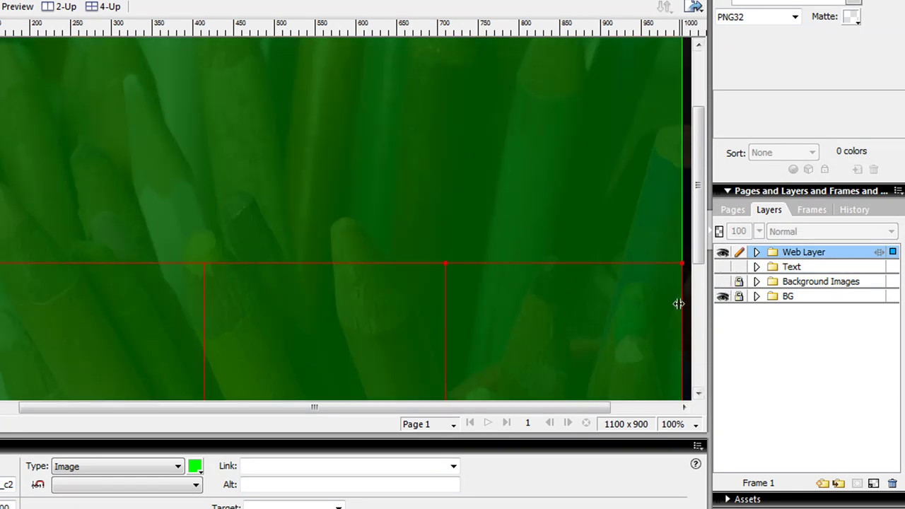
key(2)
click(723, 282)
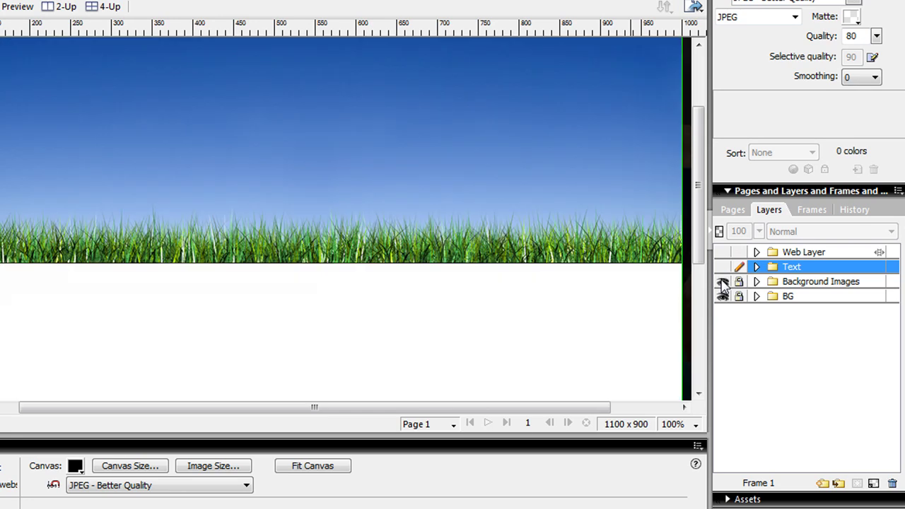
Zoom the view to 66% and show the page text again
click(675, 424)
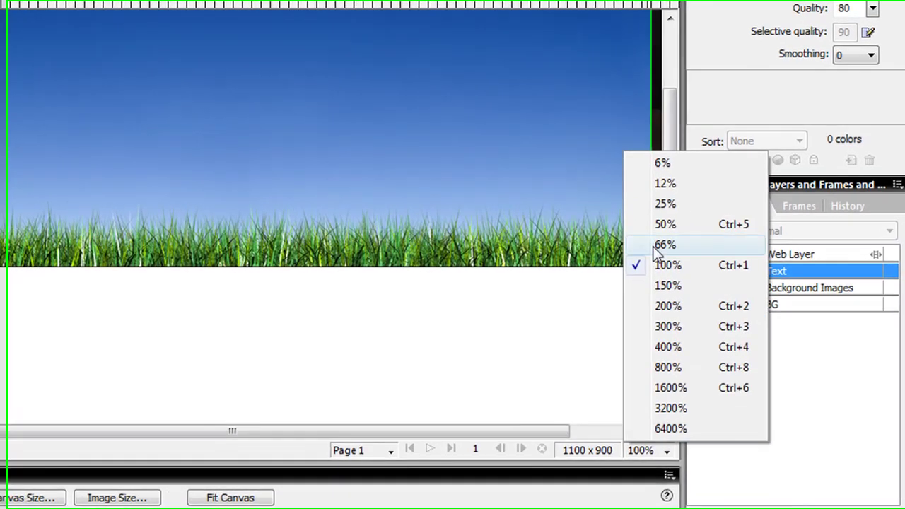
click(661, 244)
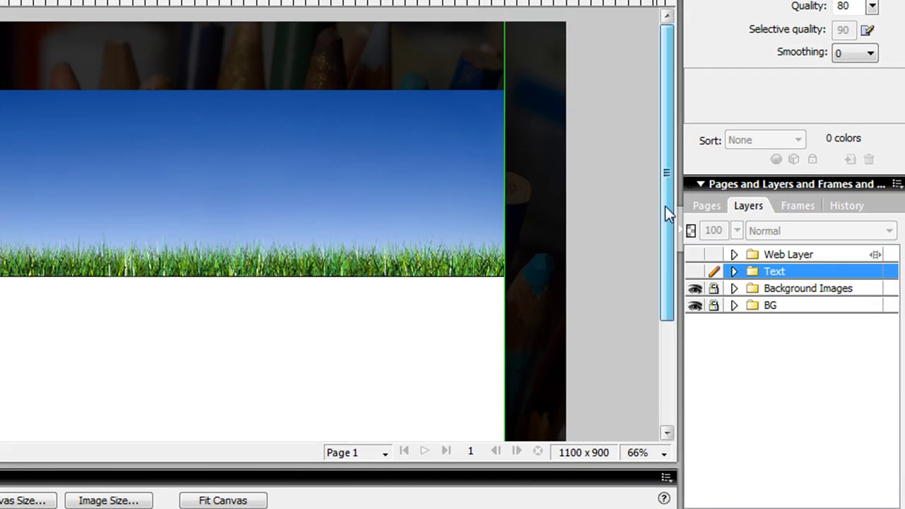
scroll(668, 212, down, 2)
click(695, 272)
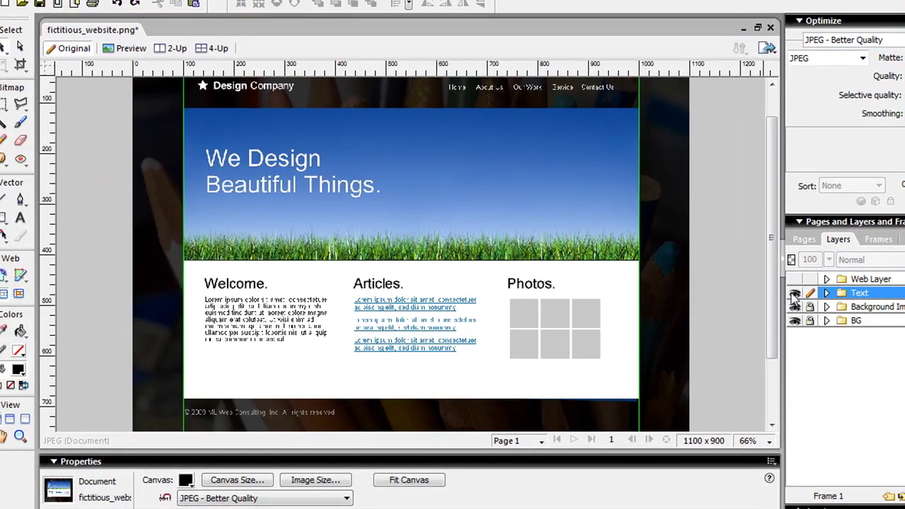
Hide the text, show slices, and select the logo, header, headline, three column and bottom slices
click(695, 274)
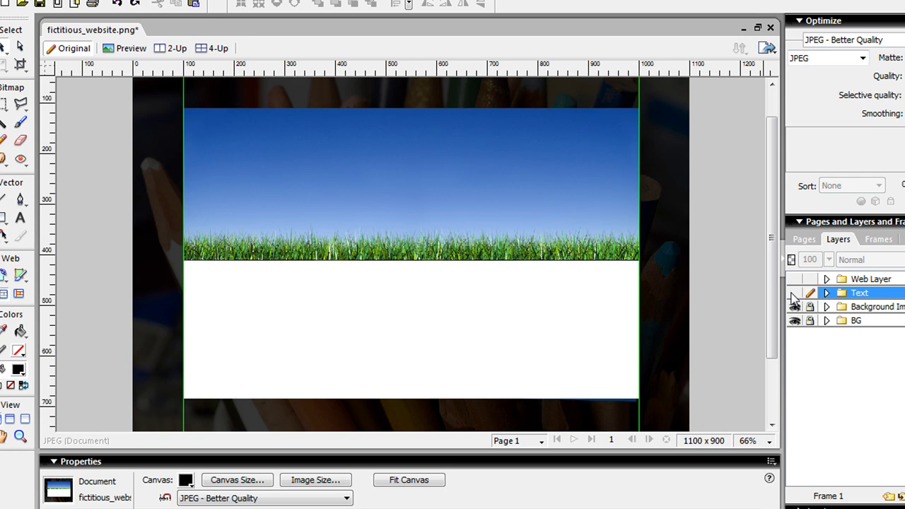
key(7)
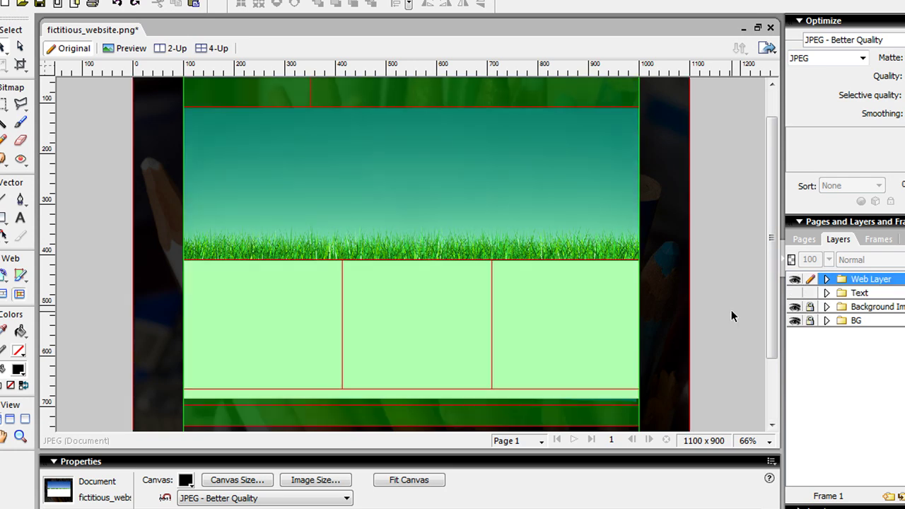
scroll(712, 289, up, 2)
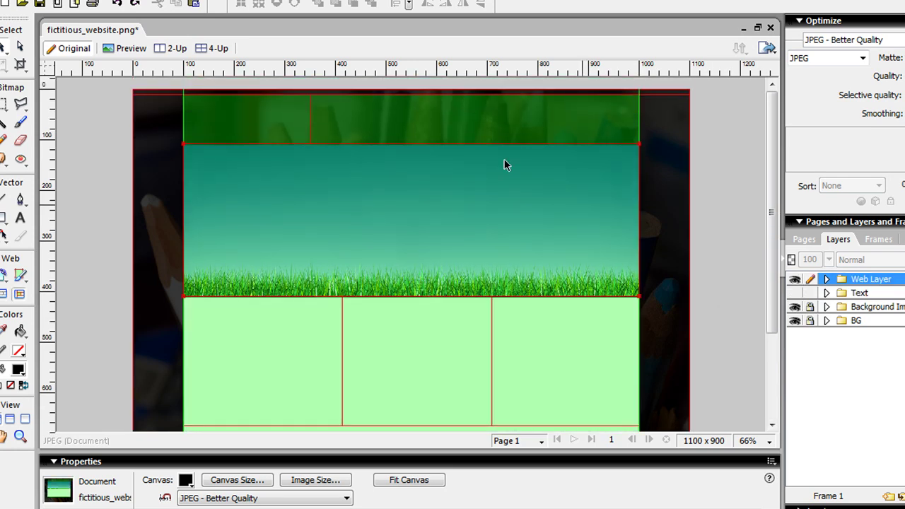
click(245, 113)
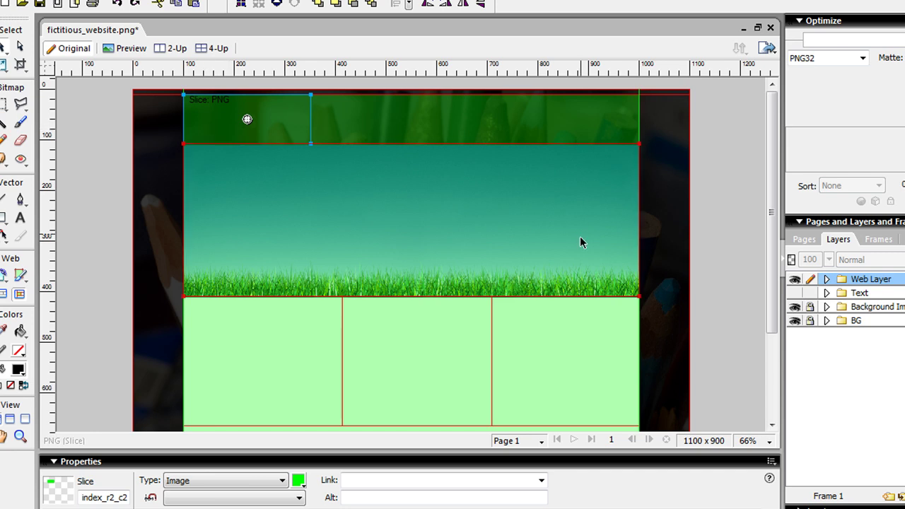
shift+click(367, 133)
shift+click(350, 191)
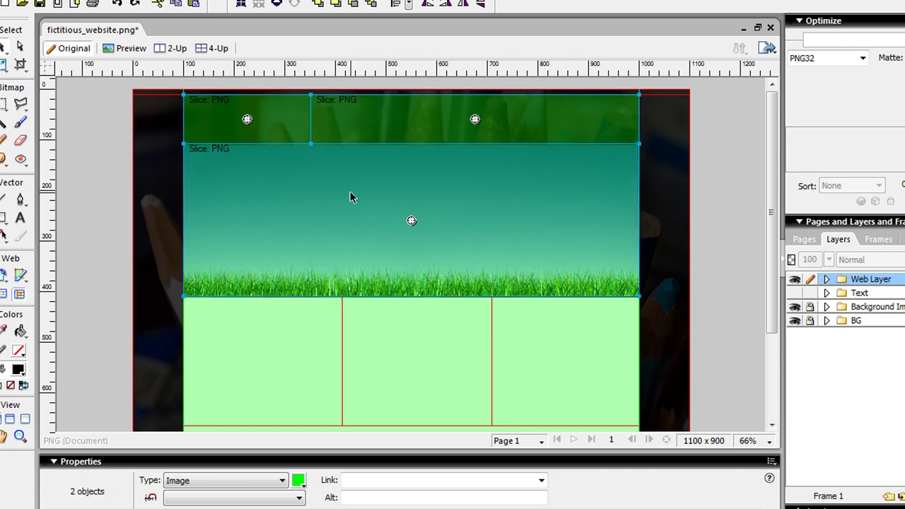
shift+click(301, 351)
shift+click(446, 347)
shift+click(528, 350)
scroll(465, 403, down, 2)
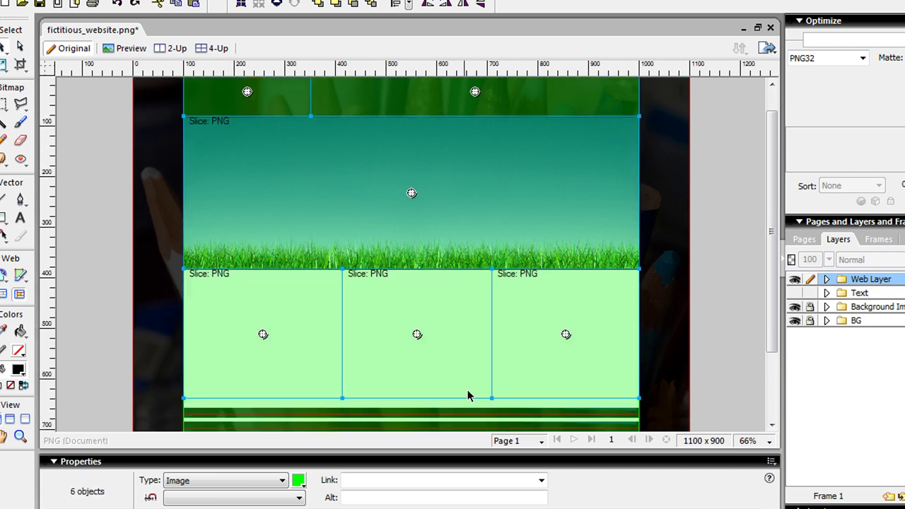
shift+click(481, 396)
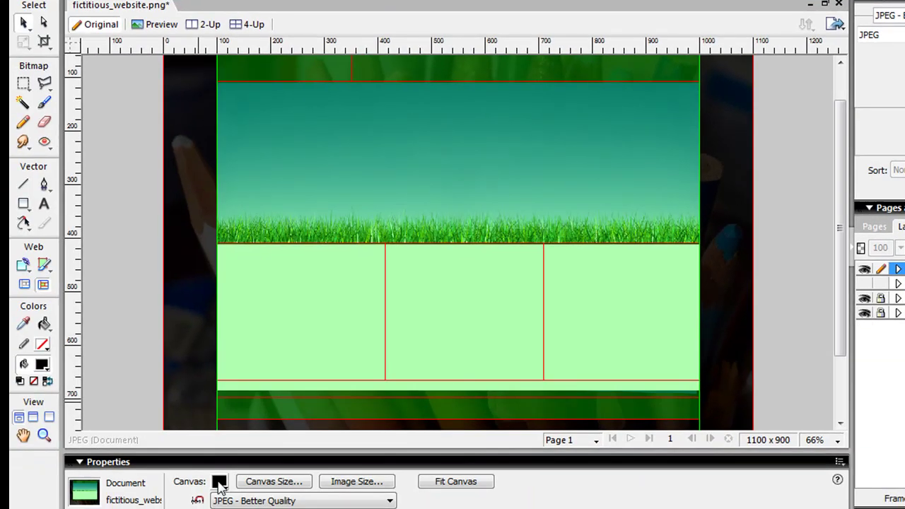
Make the canvas colour transparent and marquee-select all eight slices
click(220, 481)
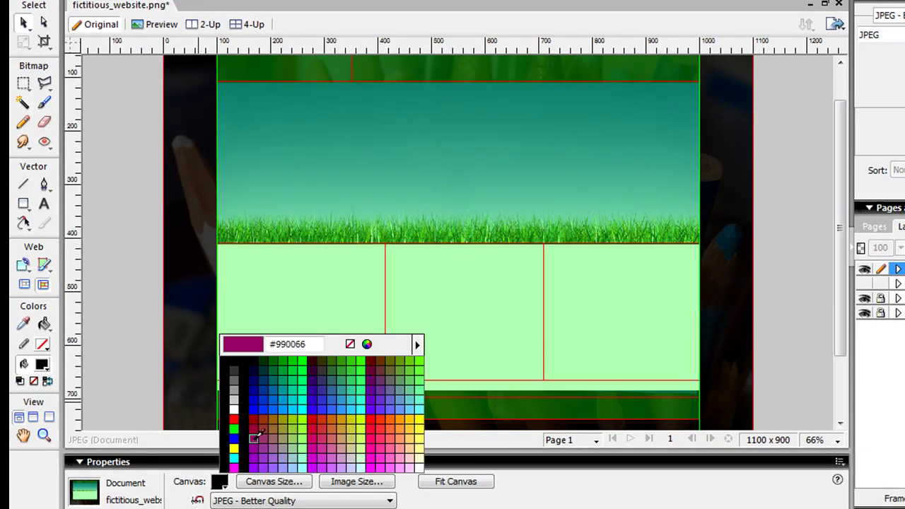
click(349, 343)
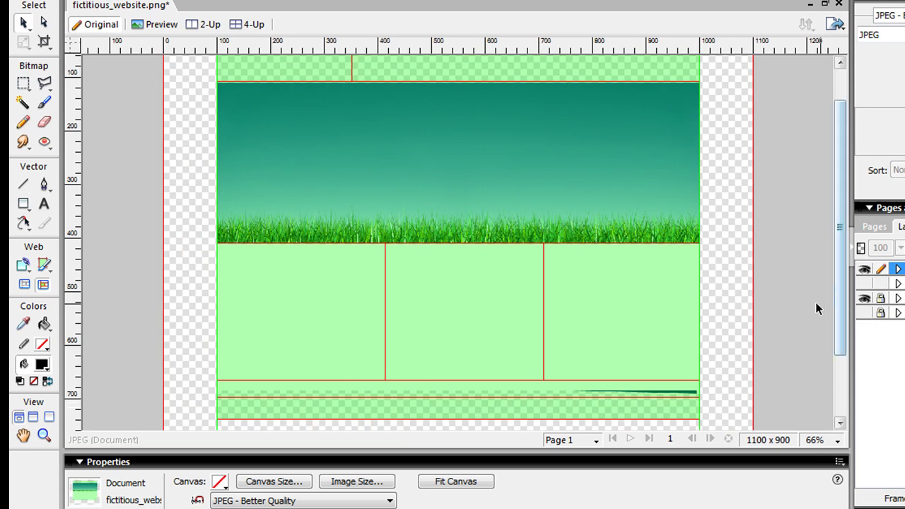
drag(799, 421, 212, 53)
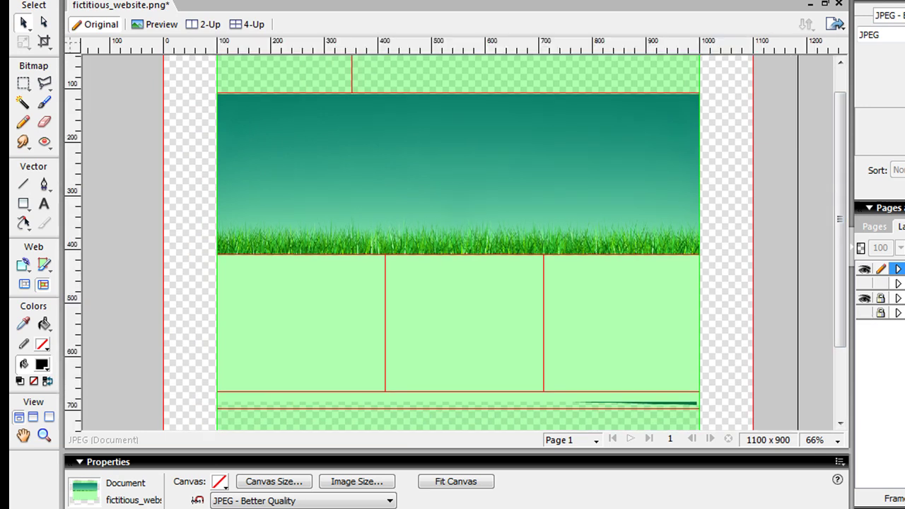
Export selected slices only as HTML and Images named index, with images in a subfolder
key(alt+f)
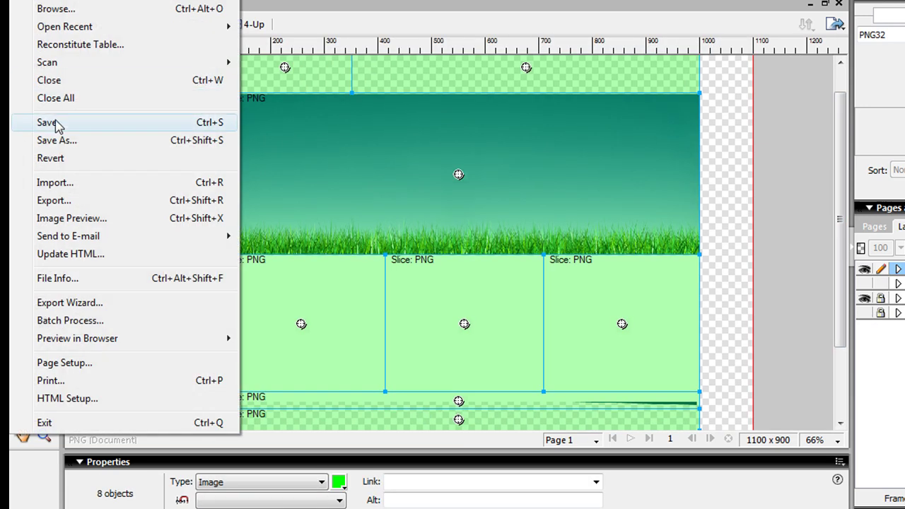
click(74, 198)
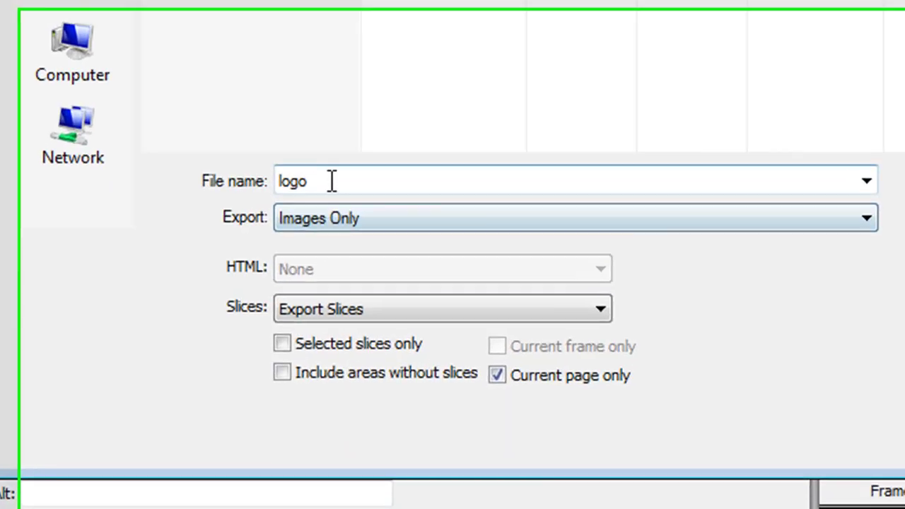
double_click(567, 315)
click(339, 206)
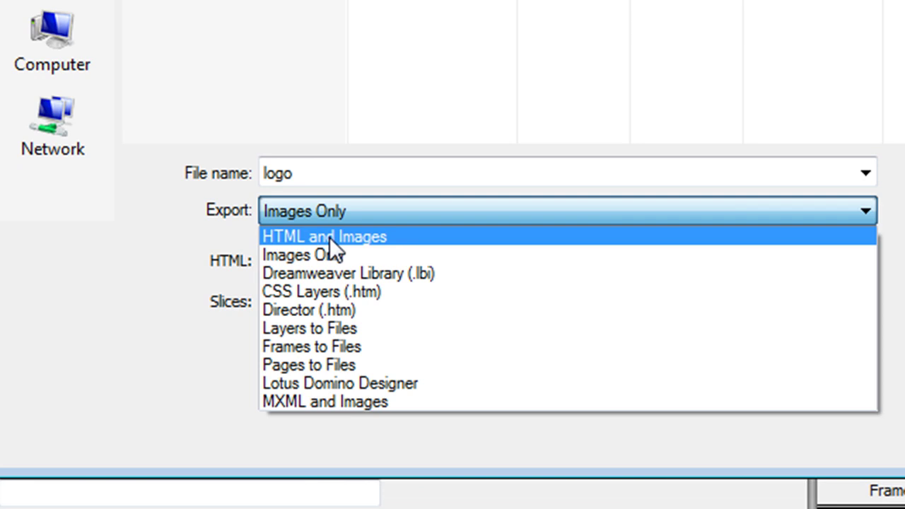
click(329, 237)
double_click(342, 175)
text(index)
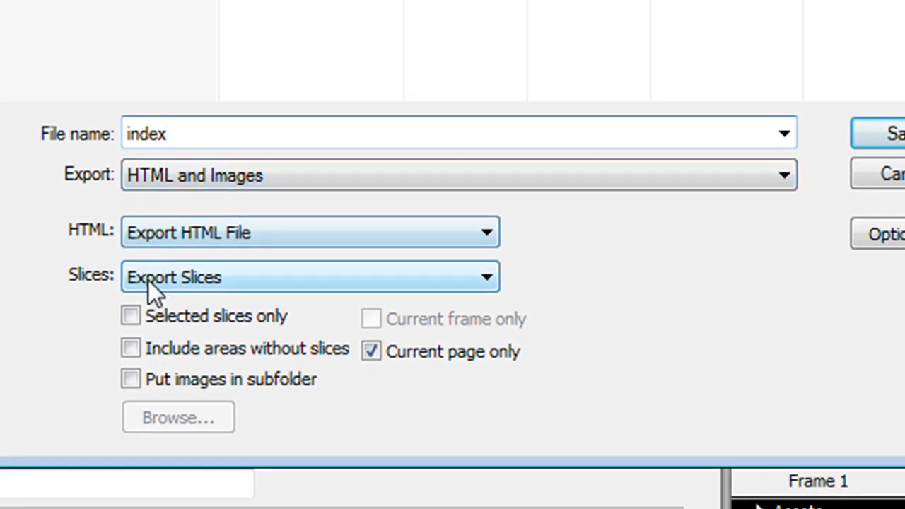
click(133, 322)
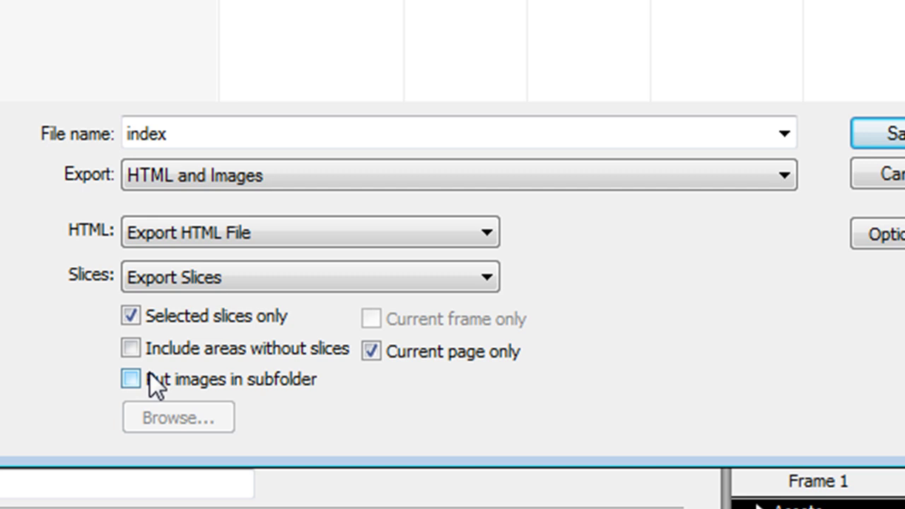
click(133, 382)
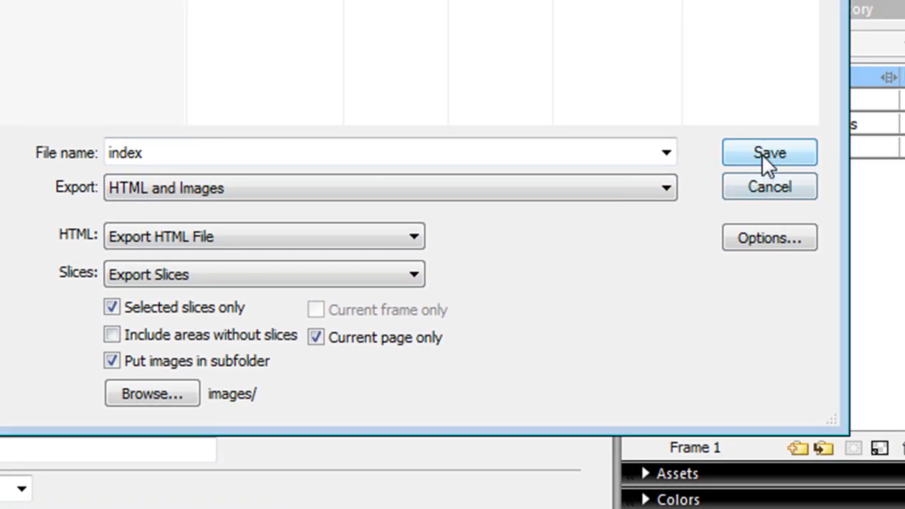
click(761, 153)
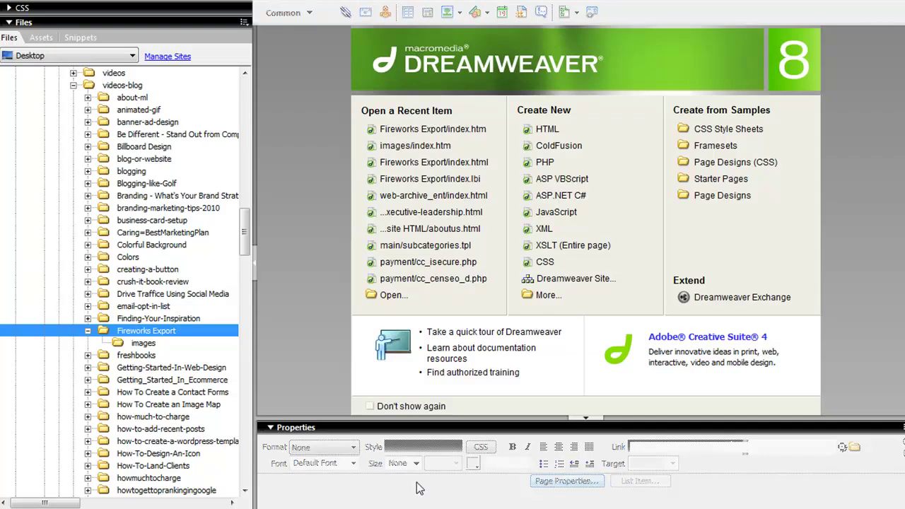
Open the exported index.htm from the Fireworks Export folder and widen the document area
double_click(143, 343)
double_click(159, 368)
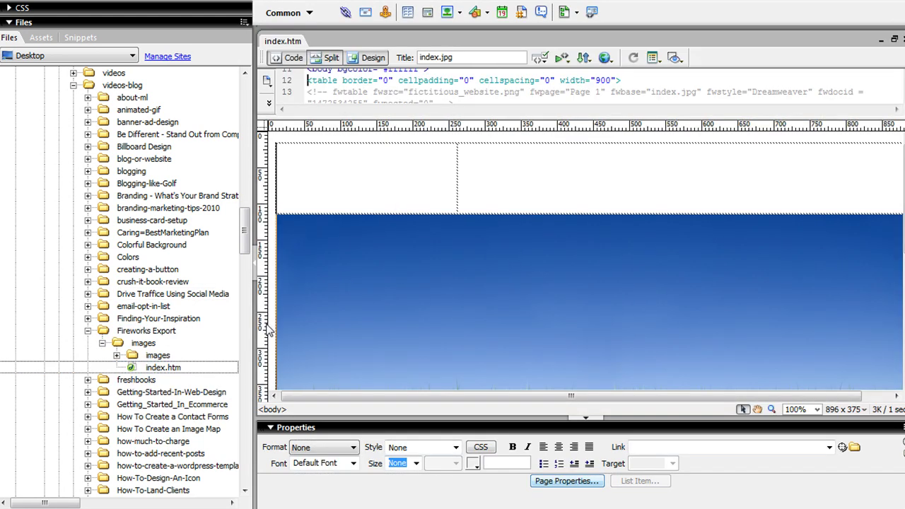
drag(254, 268, 147, 269)
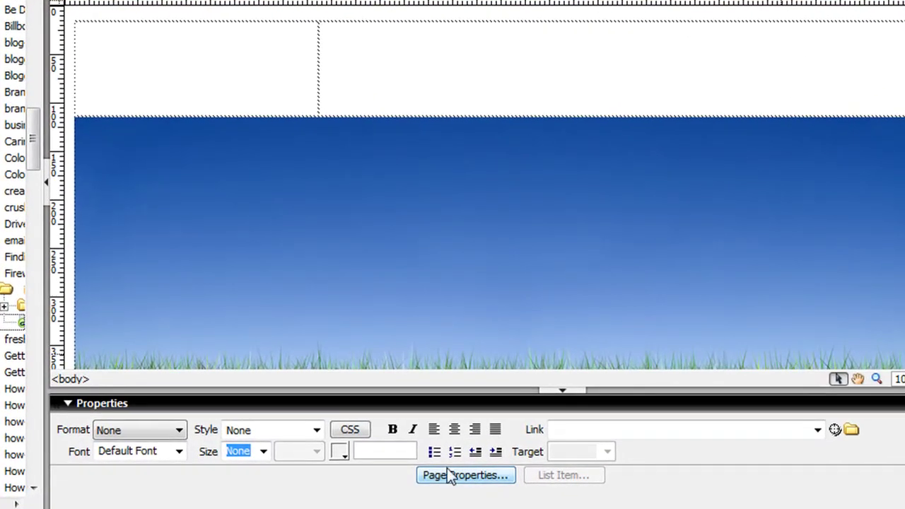
click(447, 475)
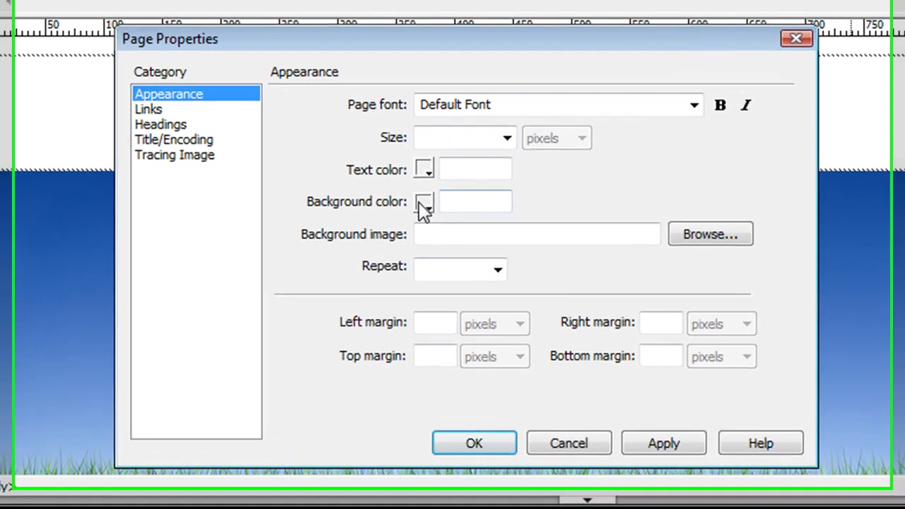
Set page background #000000 and page font Arial, Helvetica, sans-serif at size 12, then apply
click(424, 204)
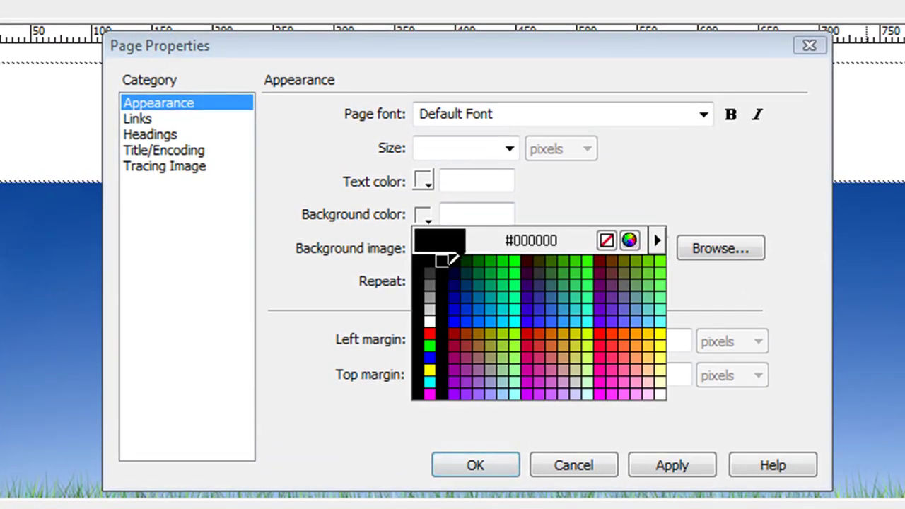
click(444, 268)
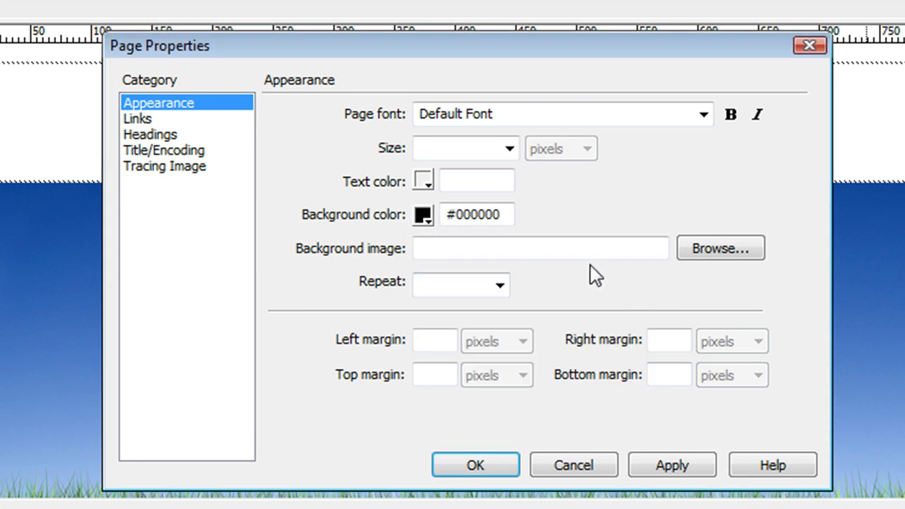
click(509, 116)
click(705, 115)
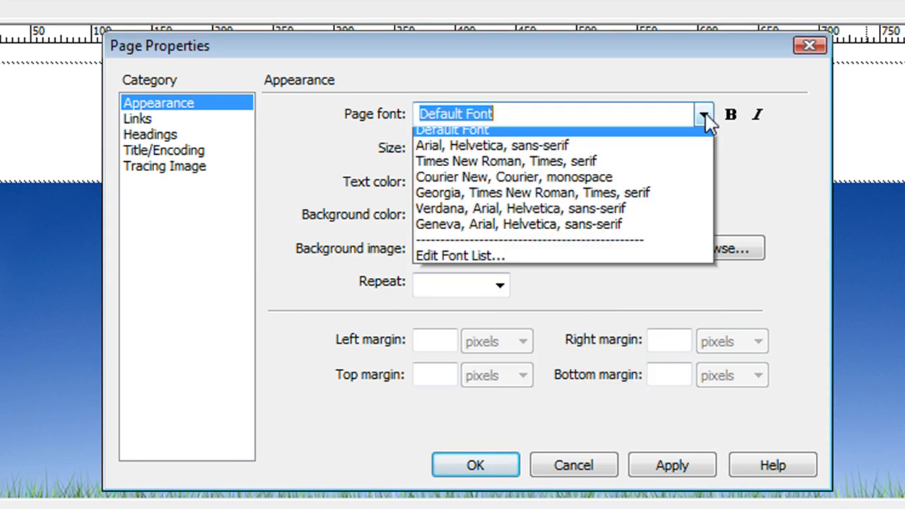
click(647, 150)
click(508, 149)
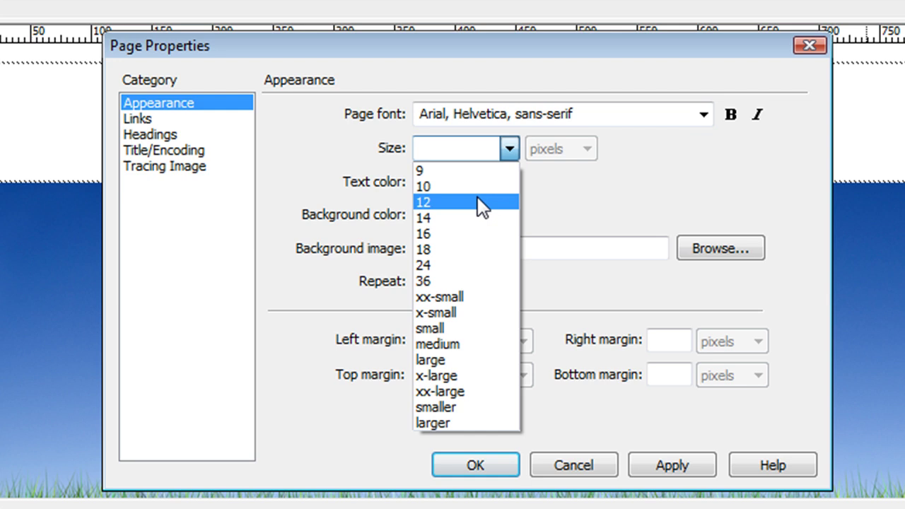
click(473, 202)
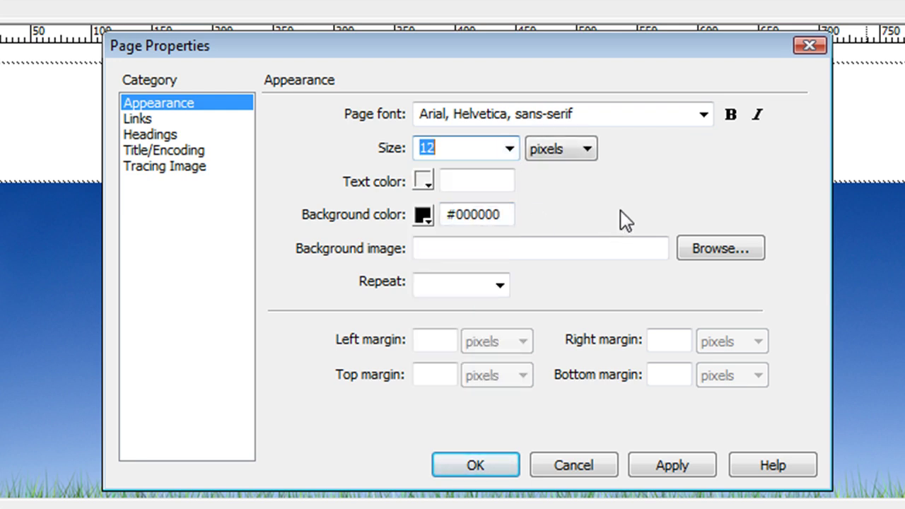
click(677, 466)
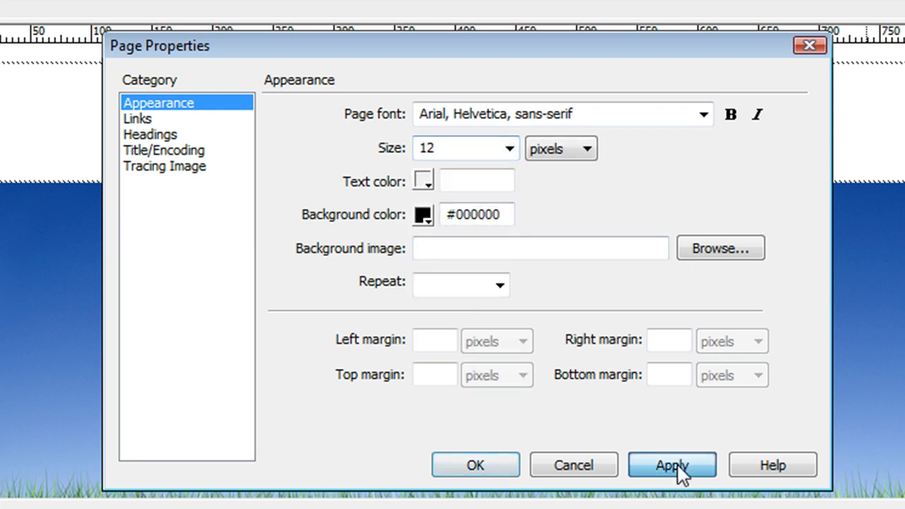
click(487, 466)
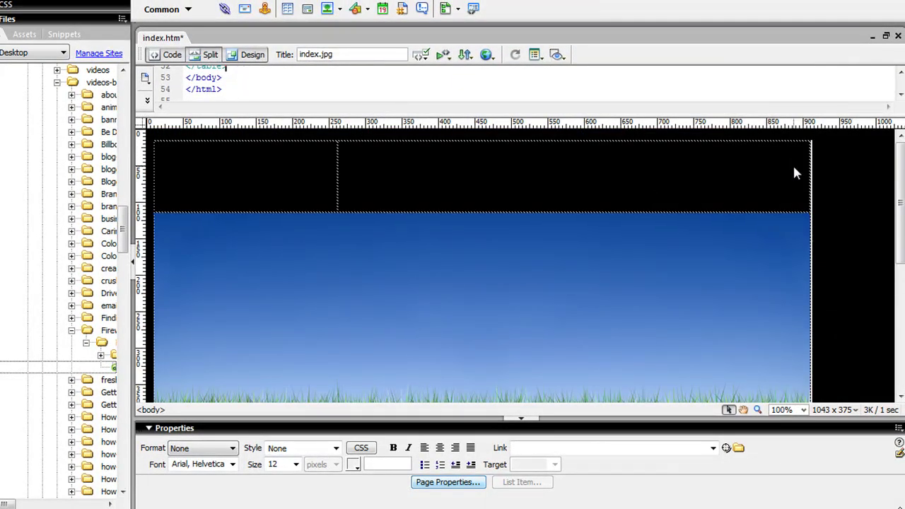
Select the layout table and add align="center" after width="900" in its code
click(769, 140)
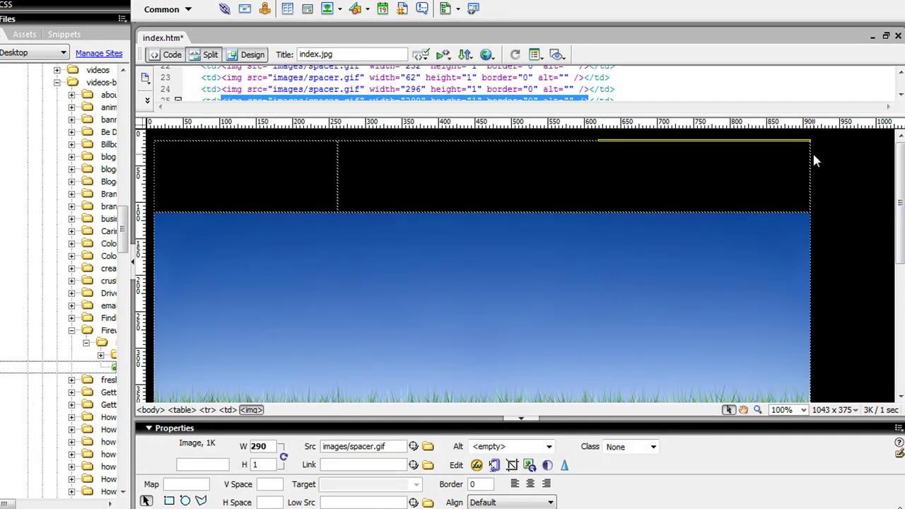
click(813, 153)
click(770, 143)
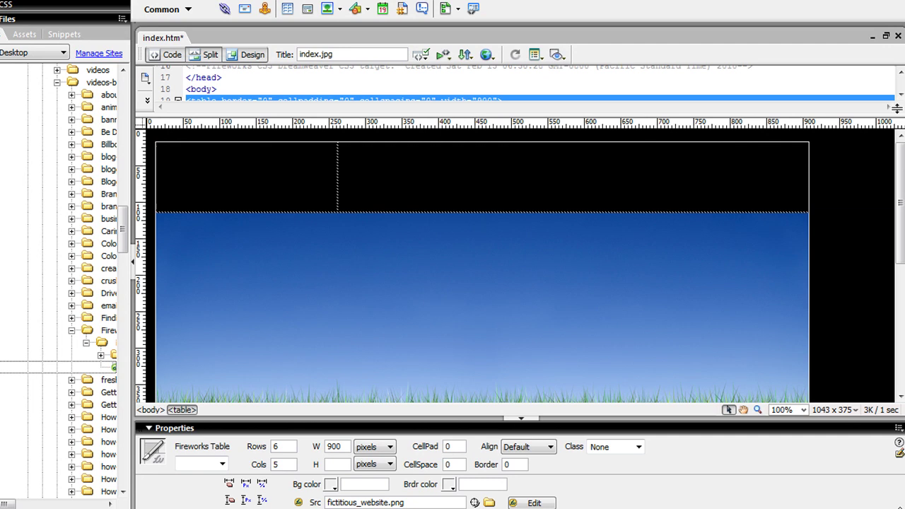
drag(898, 111, 813, 172)
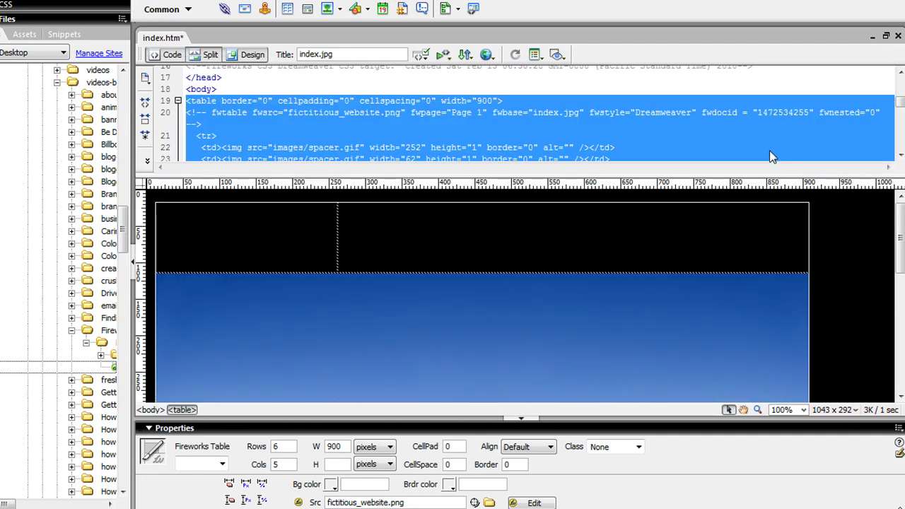
click(498, 102)
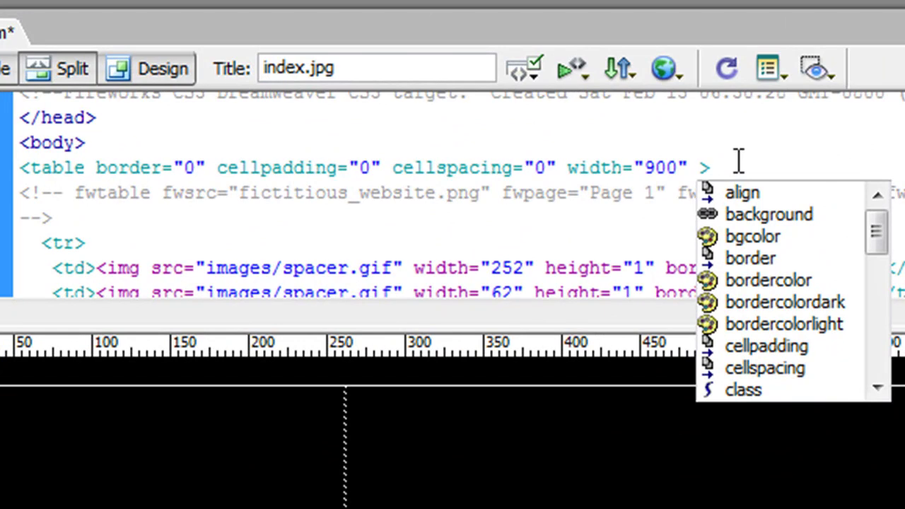
text(align="cen)
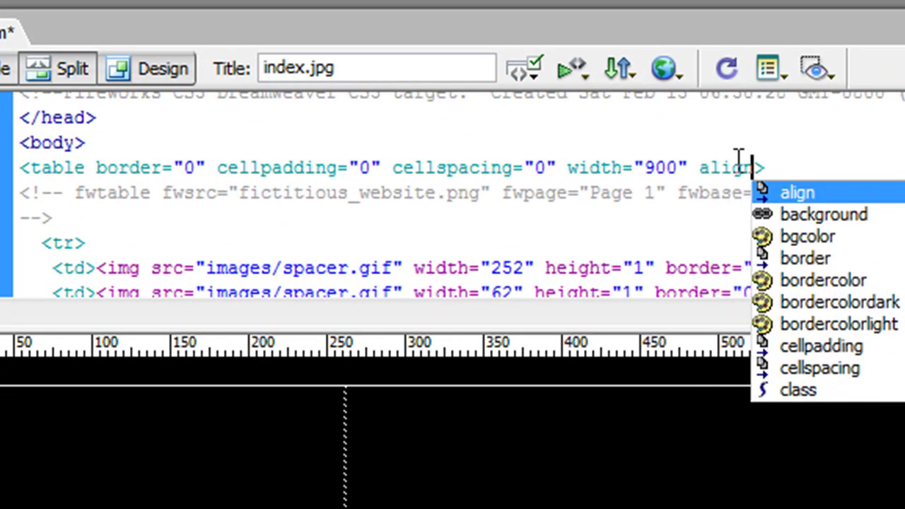
text(ter)
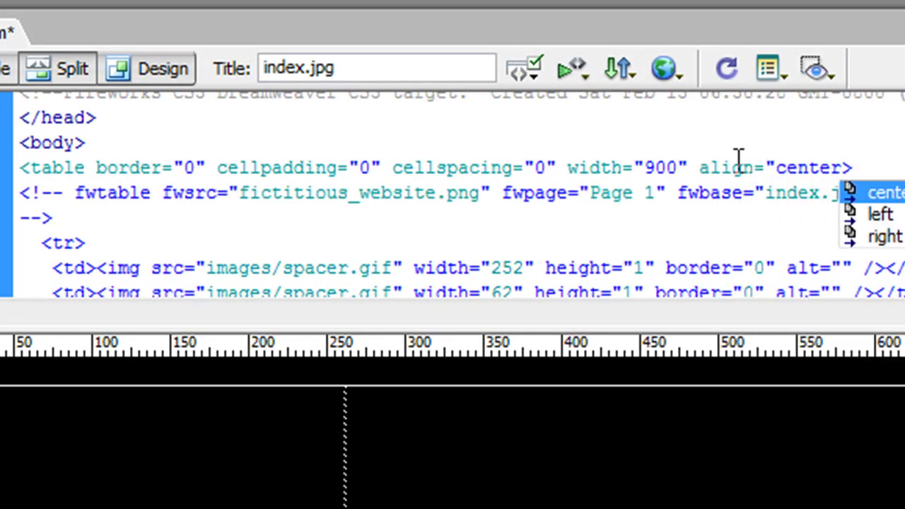
key(Escape)
text(")
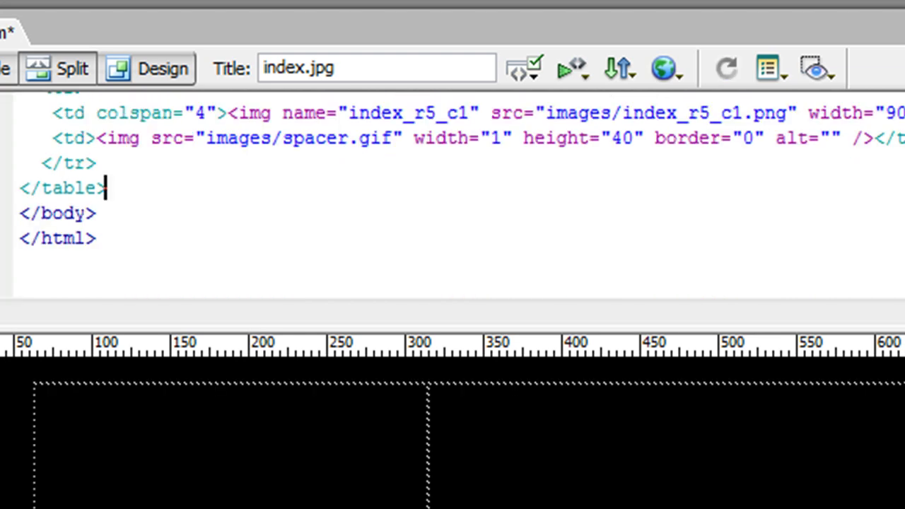
Save index.htm and preview it in Internet Explorer, scrolling to check the centred layout
click(664, 67)
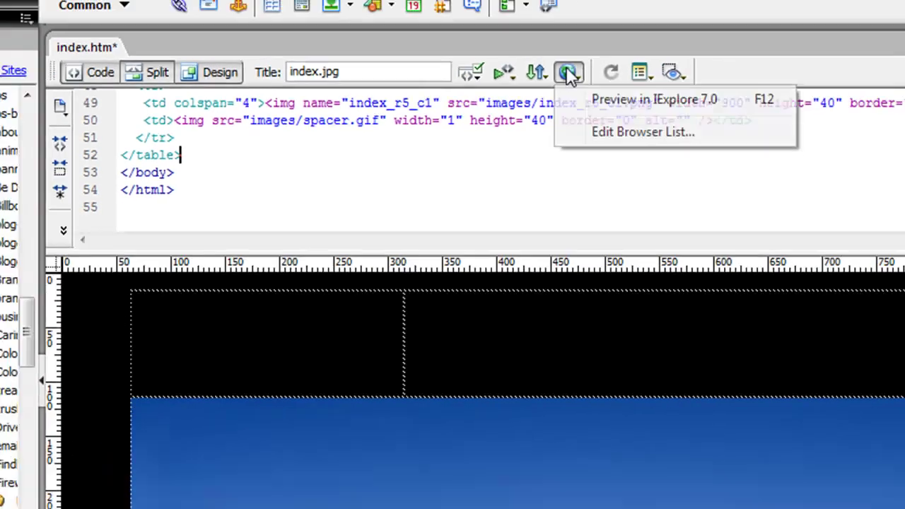
click(704, 115)
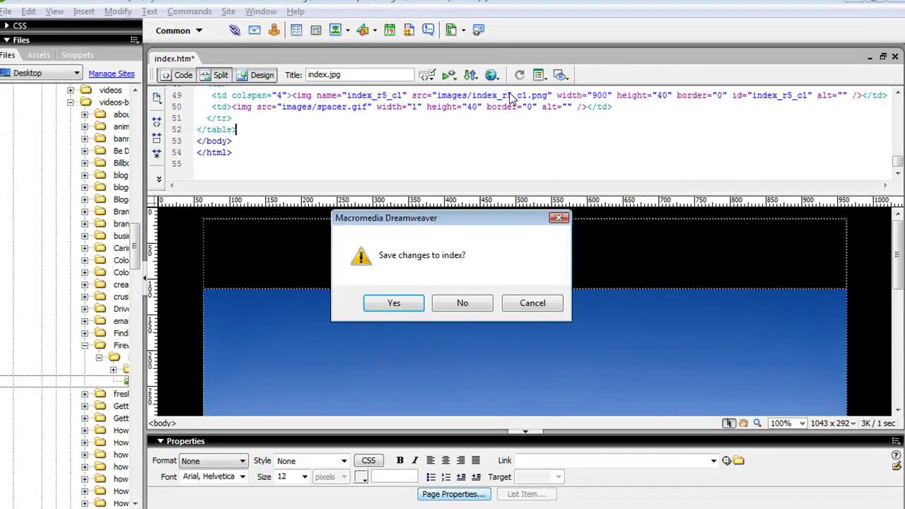
click(400, 301)
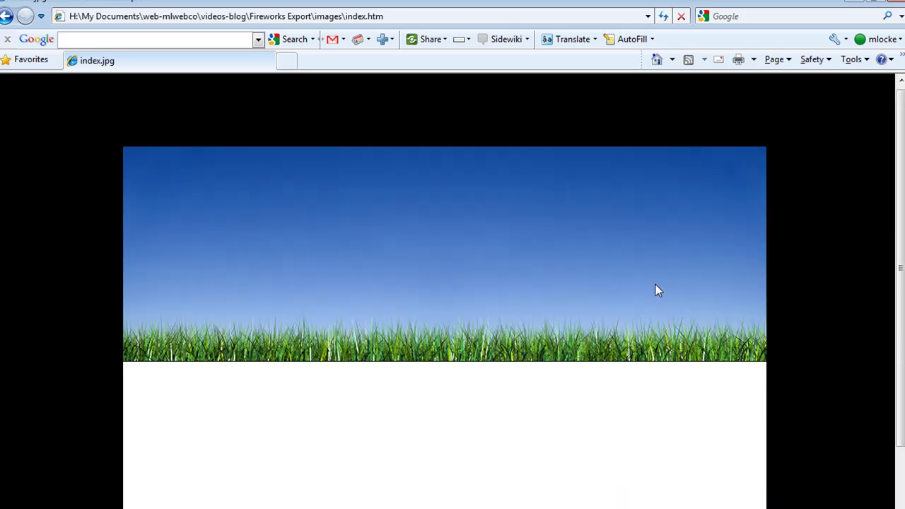
scroll(658, 290, down, 2)
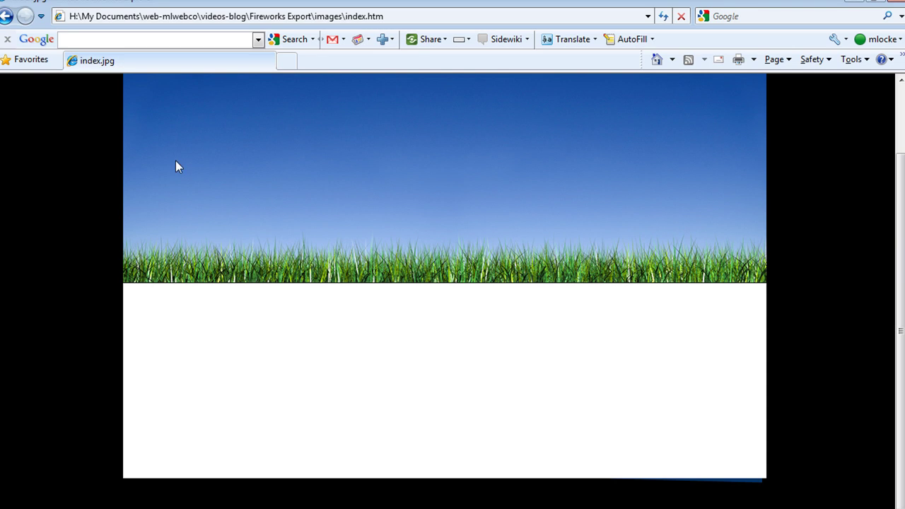
scroll(254, 215, up, 2)
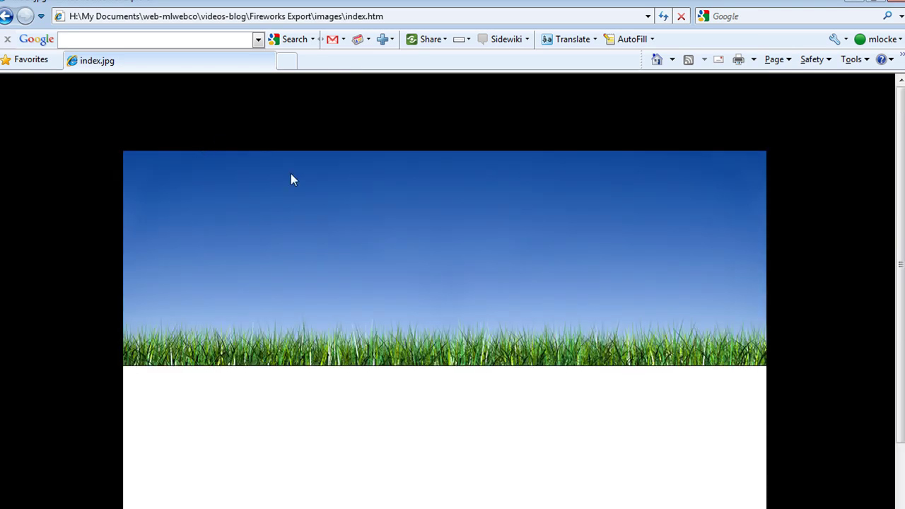
key(alt+Tab)
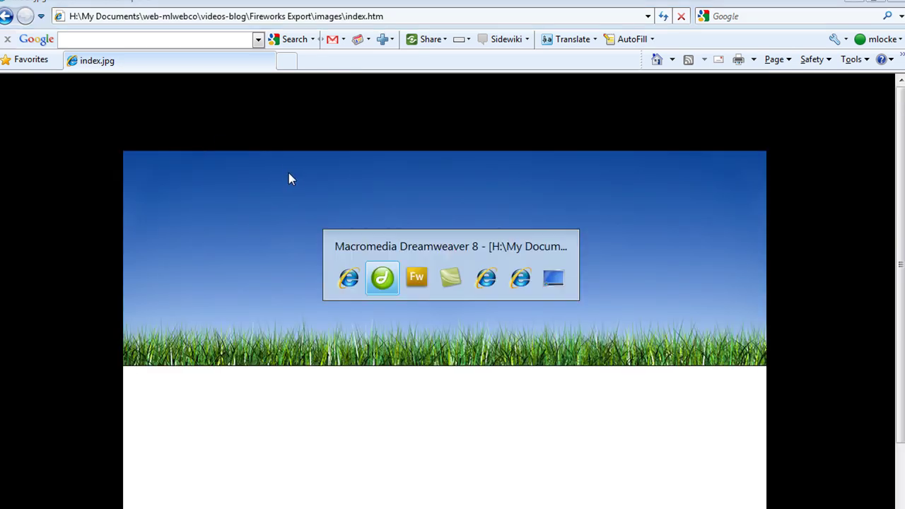
In Fireworks, hide slices, set the canvas colour to black, and show the BG and Text layers
key(alt+Tab)
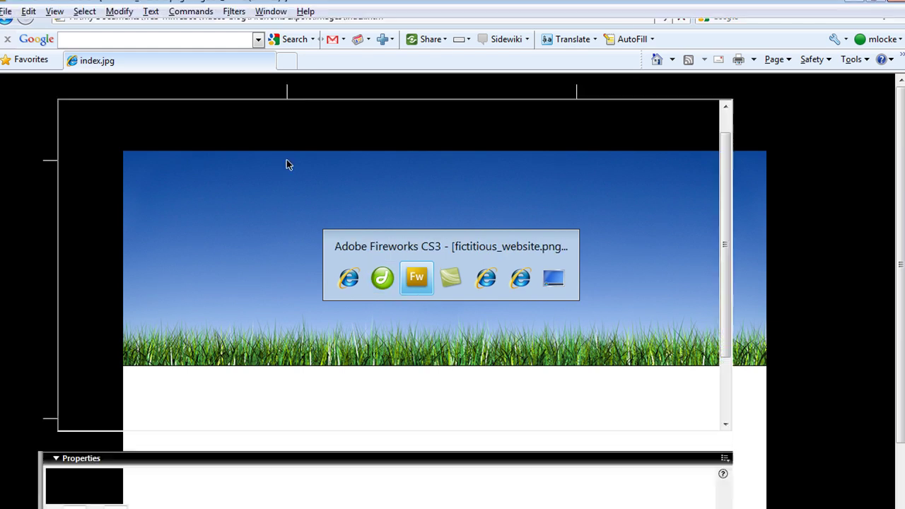
key(2)
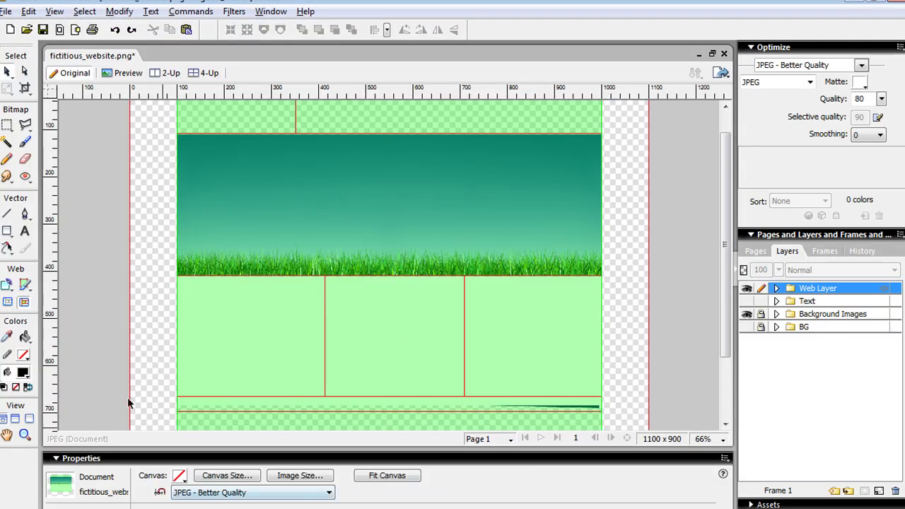
click(179, 480)
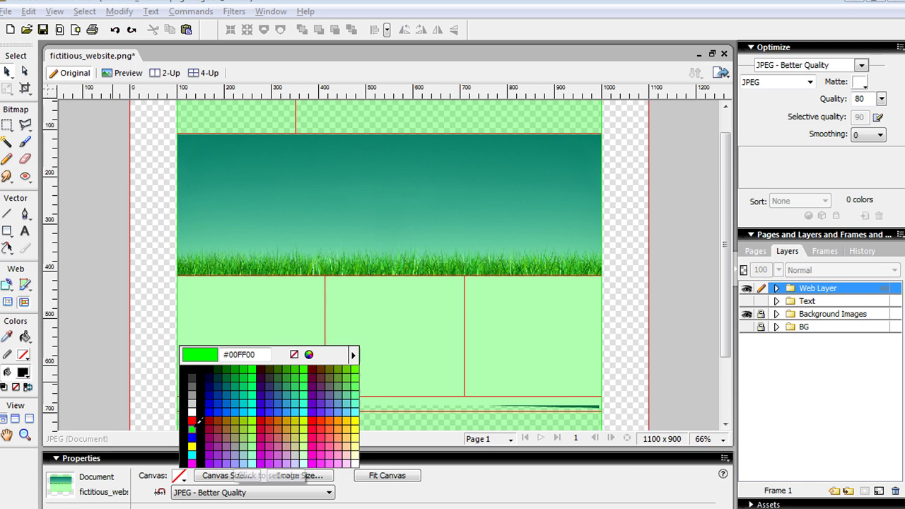
click(195, 427)
click(747, 327)
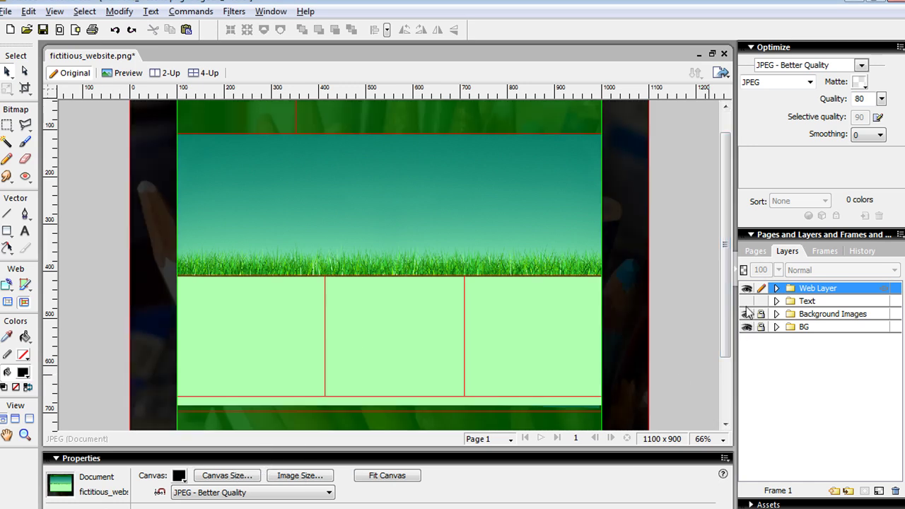
click(746, 301)
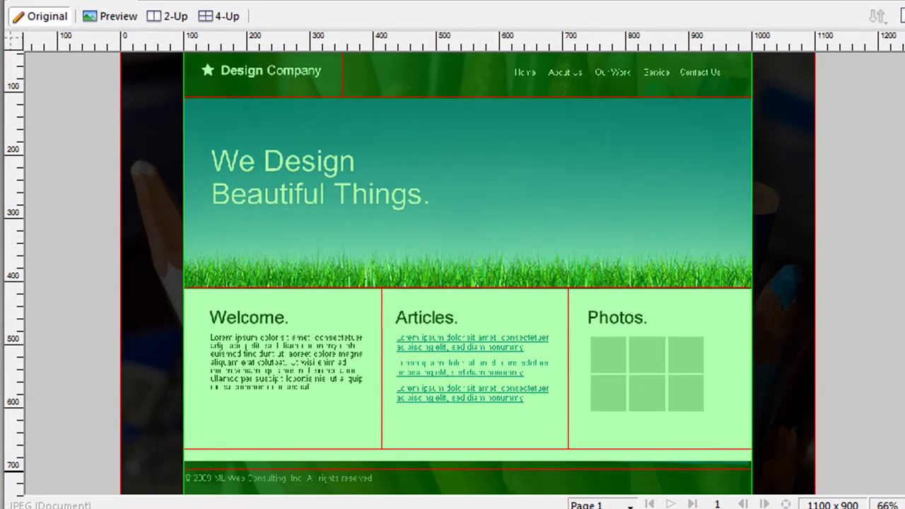
Zoom to 100%, try moving the headline right, undo it, and return to Dreamweaver
click(888, 504)
click(874, 317)
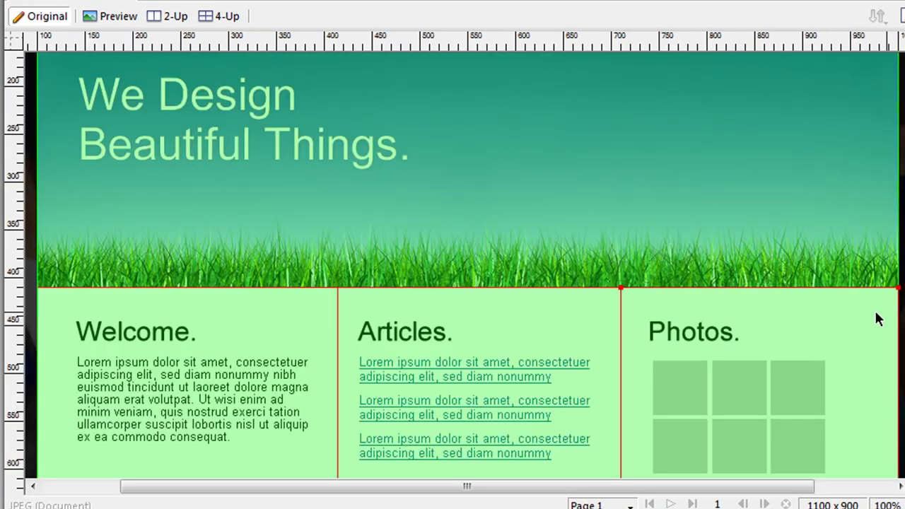
scroll(853, 326, up, 3)
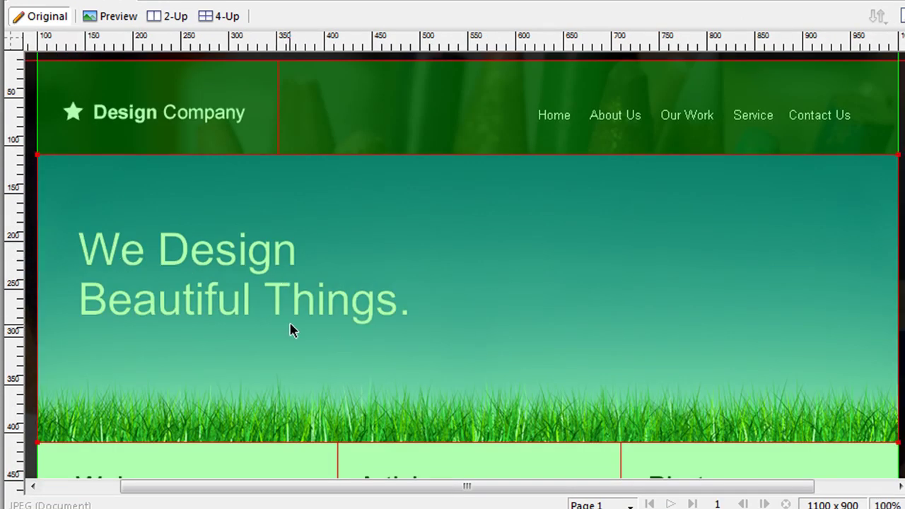
key(2)
drag(229, 266, 497, 292)
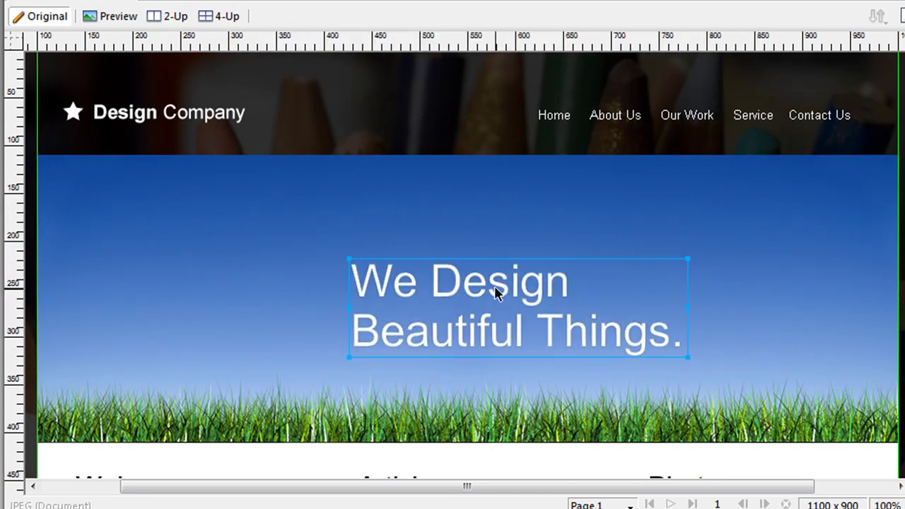
key(ctrl+z)
key(alt+Tab)
key(alt+Tab)
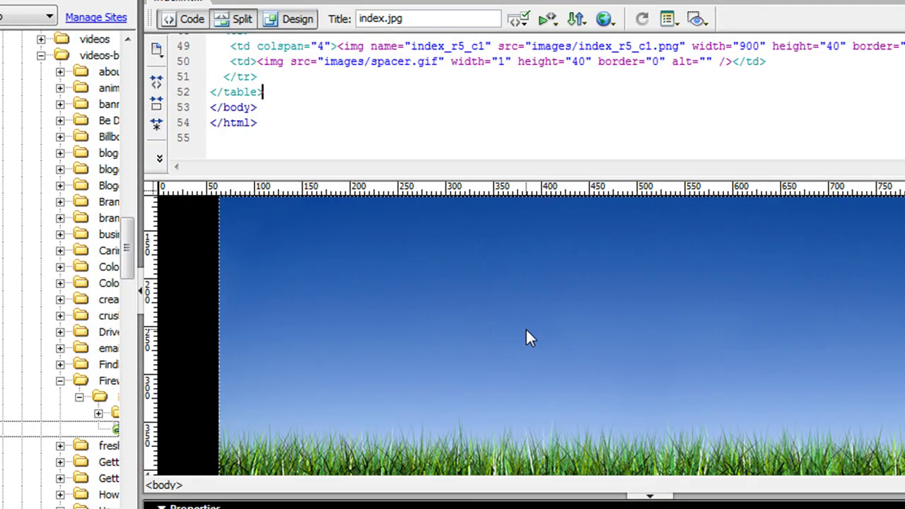
Delete the inline sky-and-grass image from its table cell
click(415, 285)
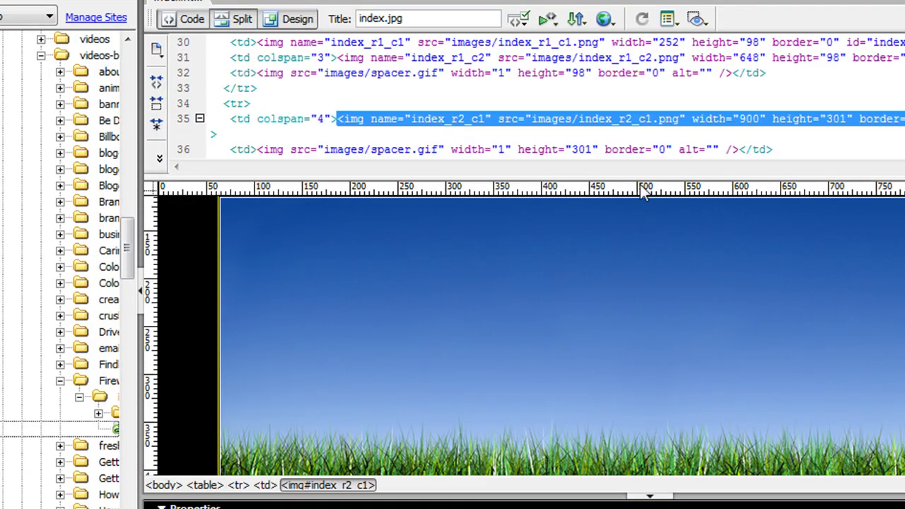
drag(642, 190, 636, 124)
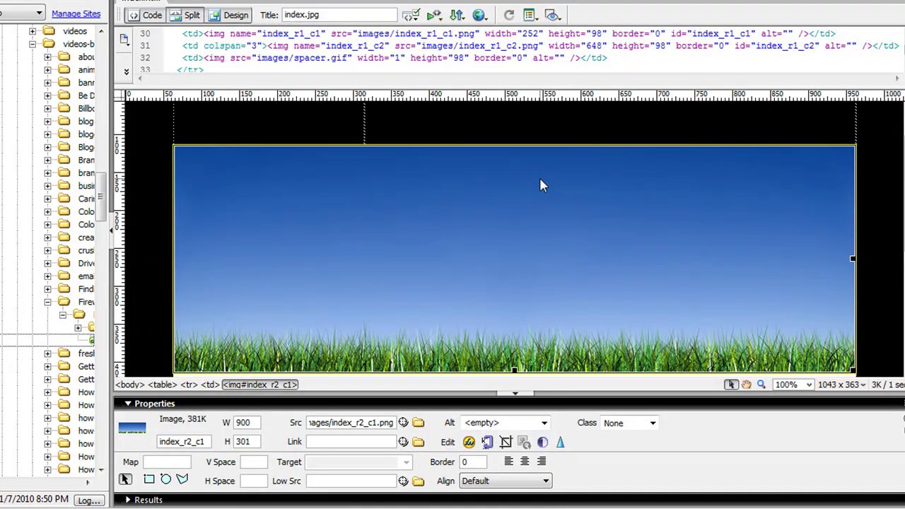
scroll(541, 185, down, 1)
key(Delete)
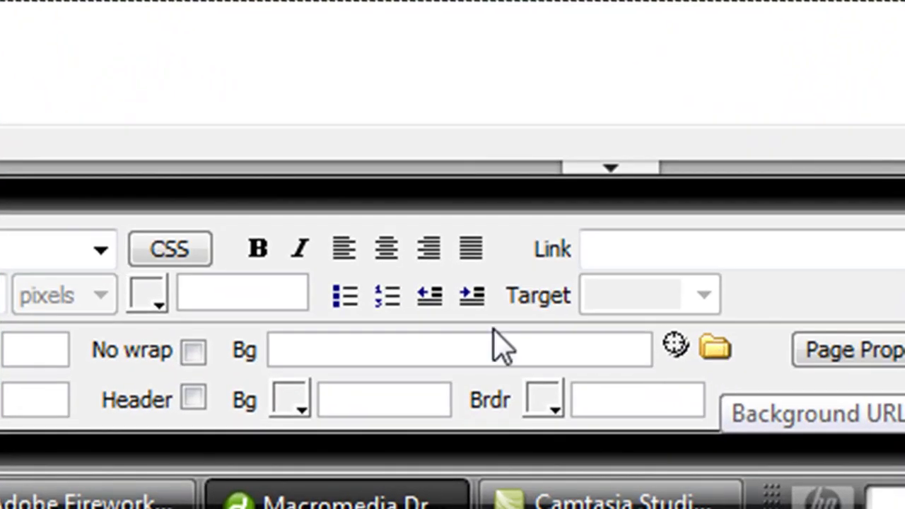
Set the emptied cell's background to images/index_r2_c1.png
click(715, 350)
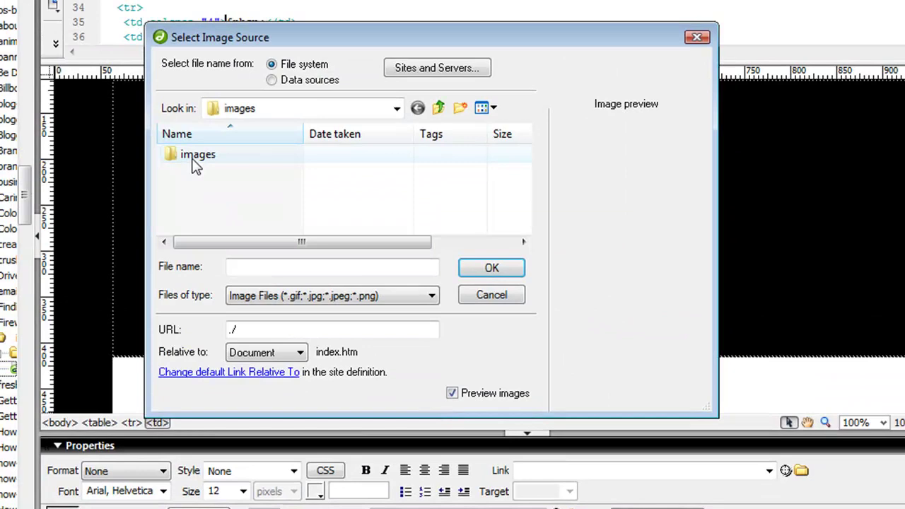
double_click(193, 162)
click(193, 162)
click(198, 171)
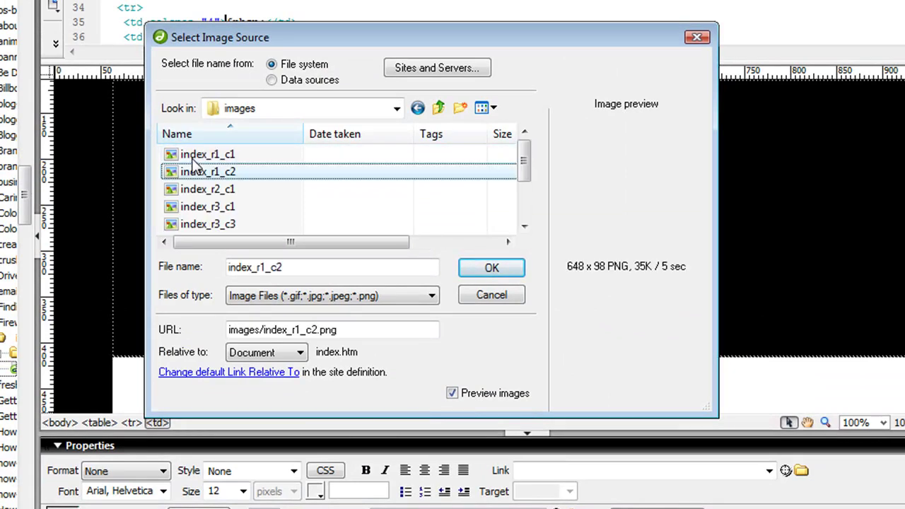
click(198, 189)
click(495, 269)
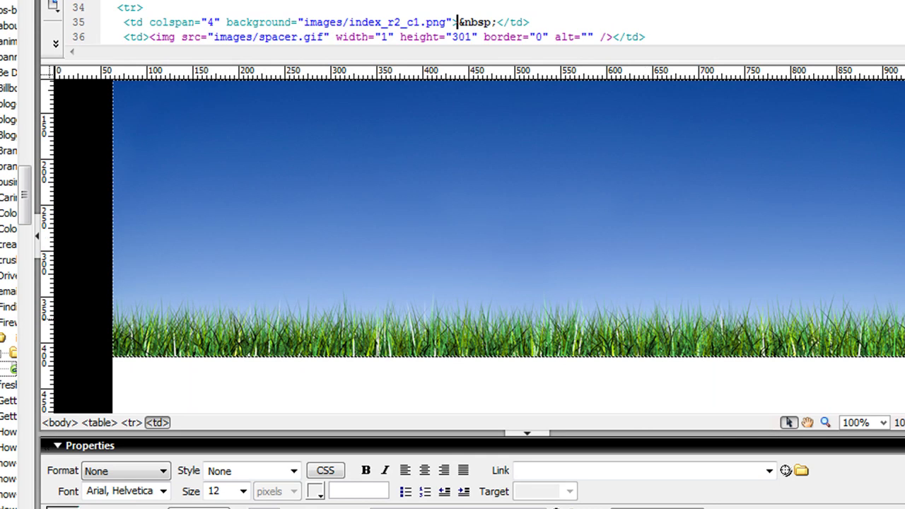
scroll(374, 176, up, 2)
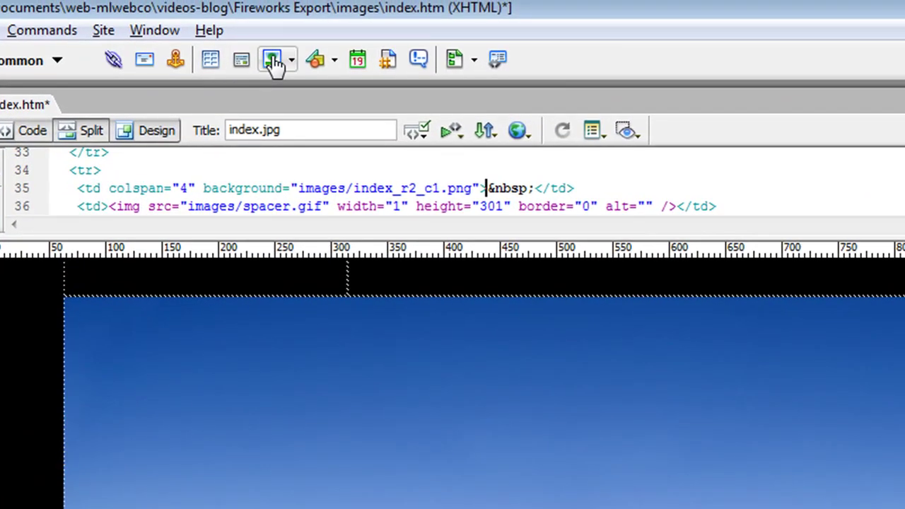
Insert a div in the banner cell with the headline 'We Design / Beautiful Things.' on two lines
click(247, 61)
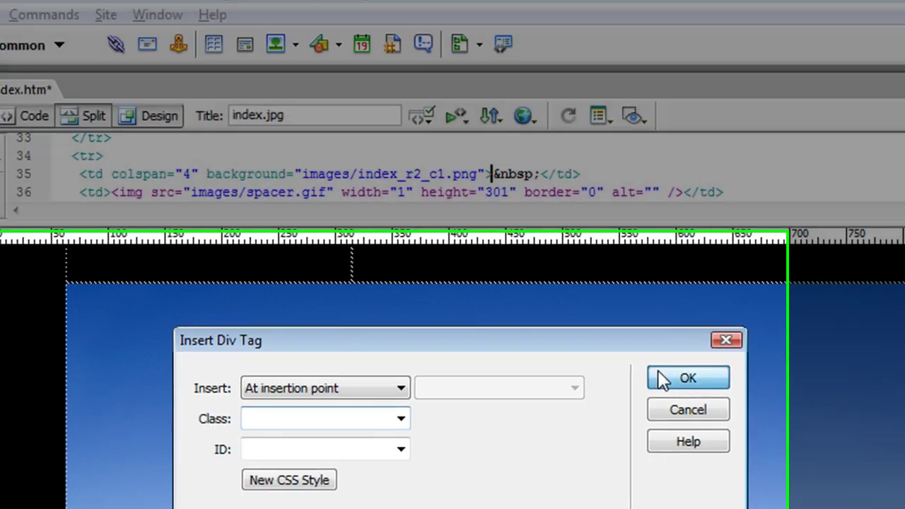
click(681, 391)
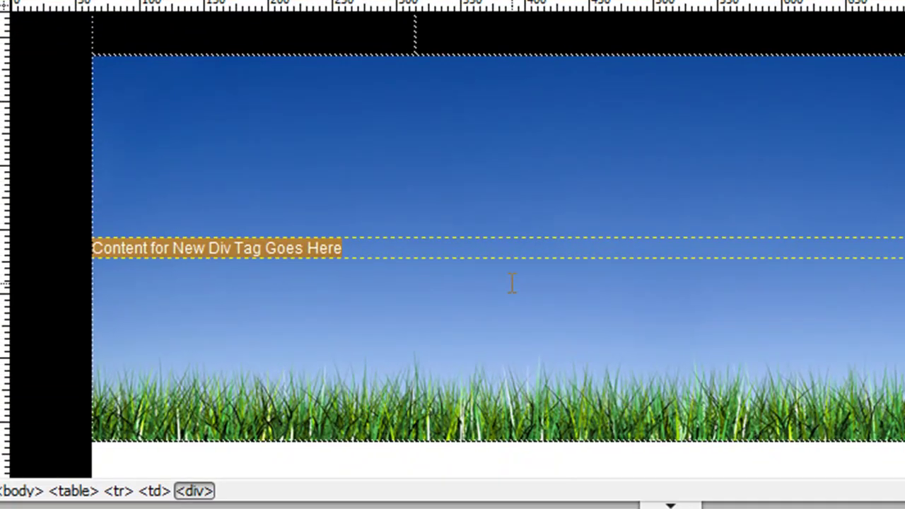
text(We)
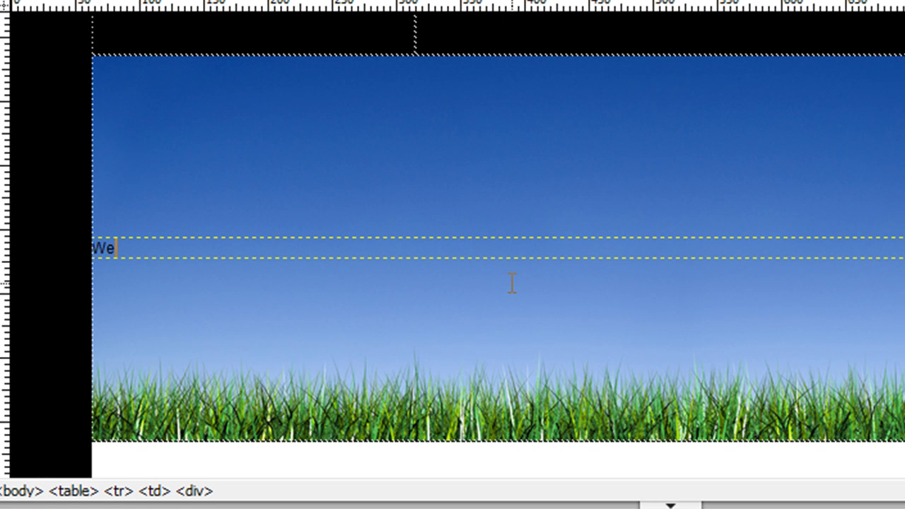
text( Design Beautiful Things.)
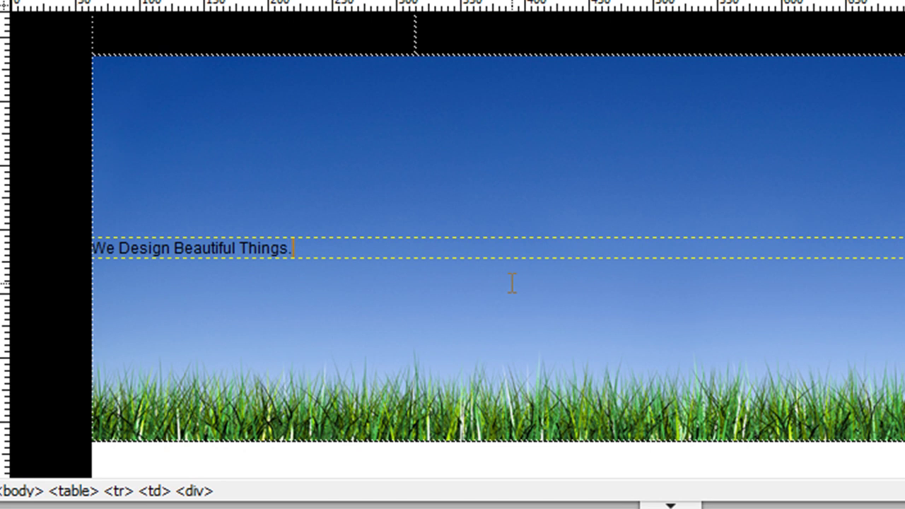
scroll(145, 344, up, 2)
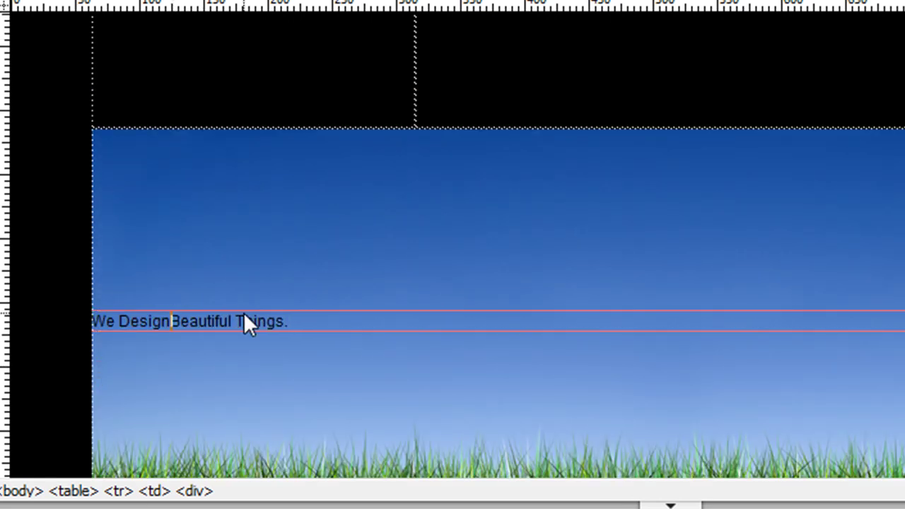
key(Return)
key(ctrl+z)
key(shift+Return)
Make both headline lines xx-large and bold
key(ctrl+a)
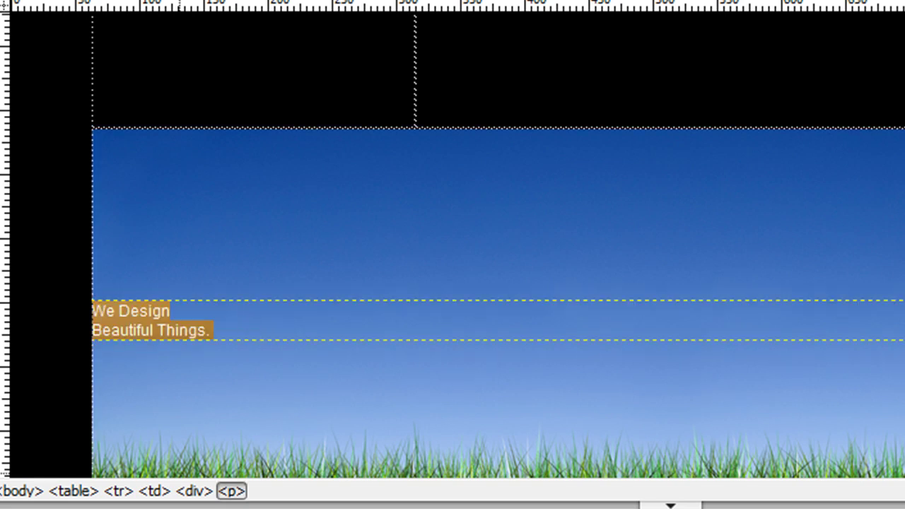
click(293, 472)
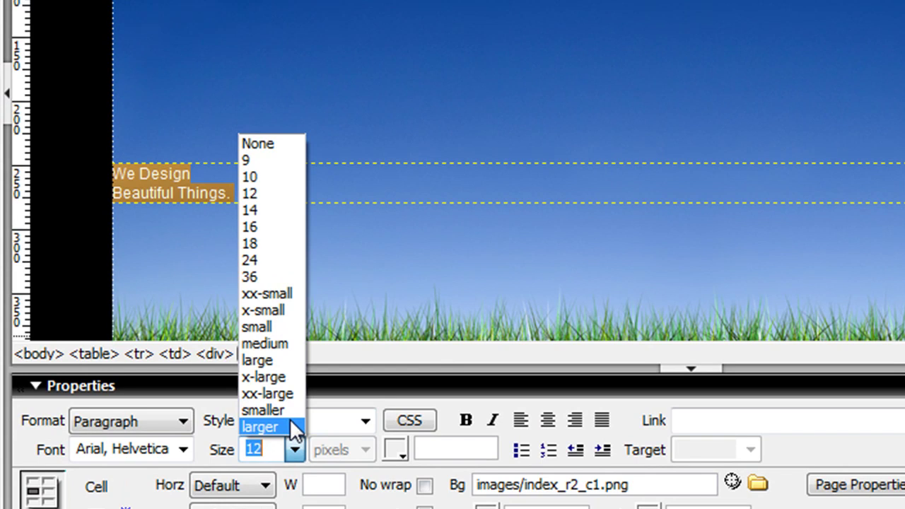
click(284, 400)
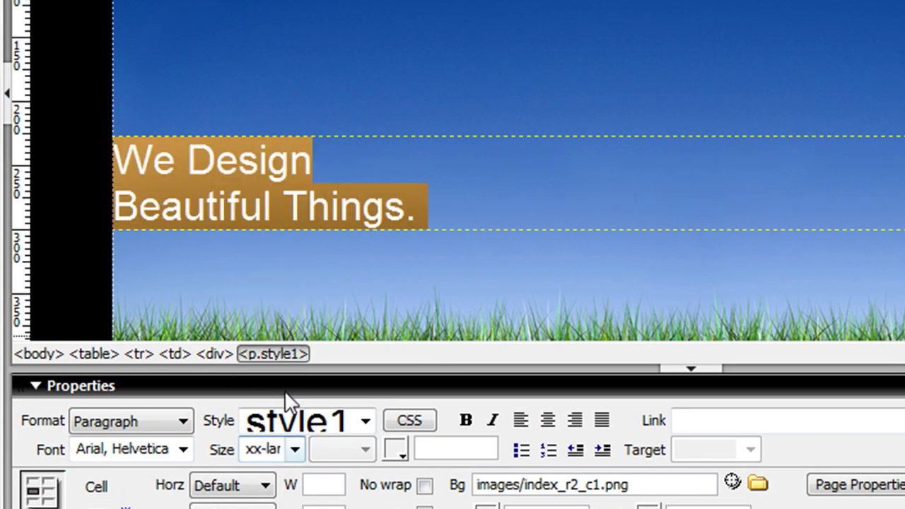
click(466, 421)
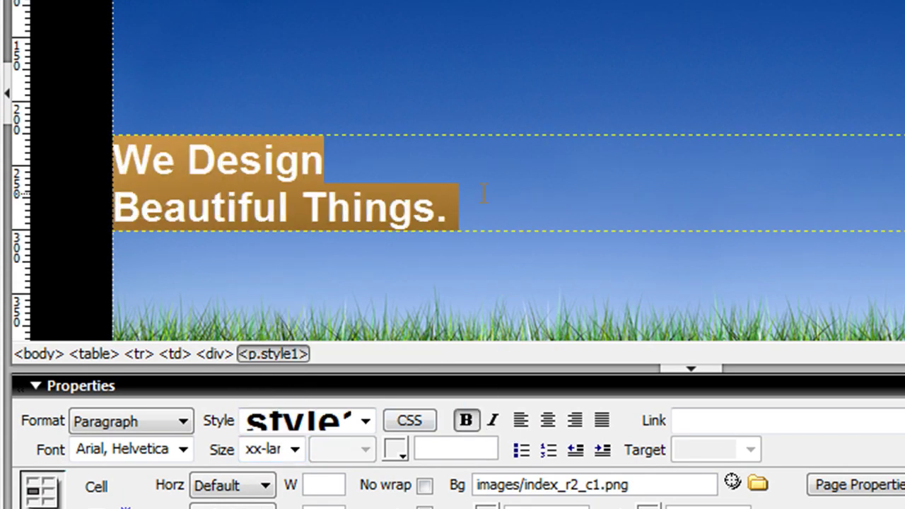
click(450, 68)
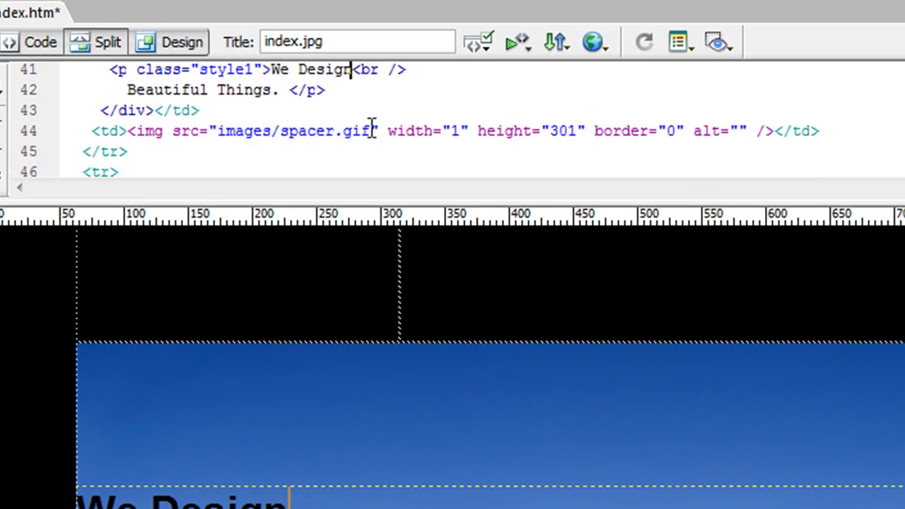
Add style="padding: 25px;" to the banner cell's td tag in the code
scroll(372, 130, up, 1)
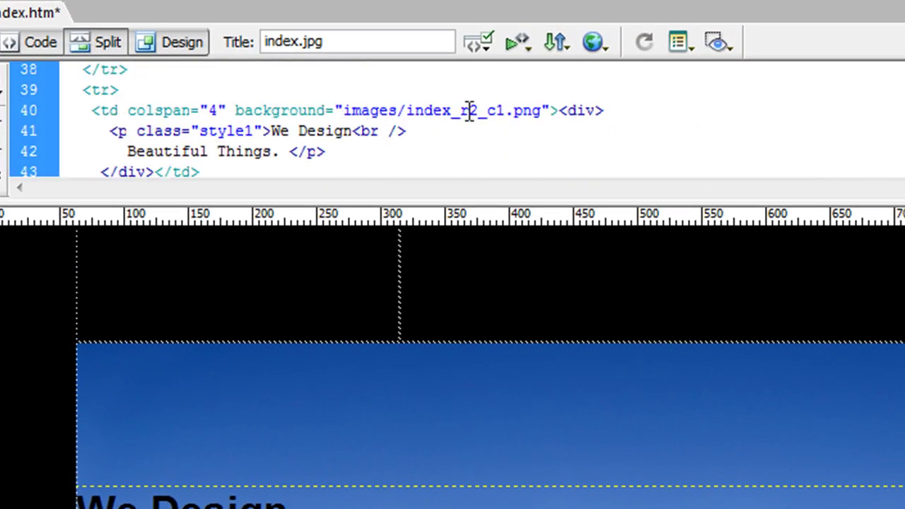
click(552, 110)
text(style)
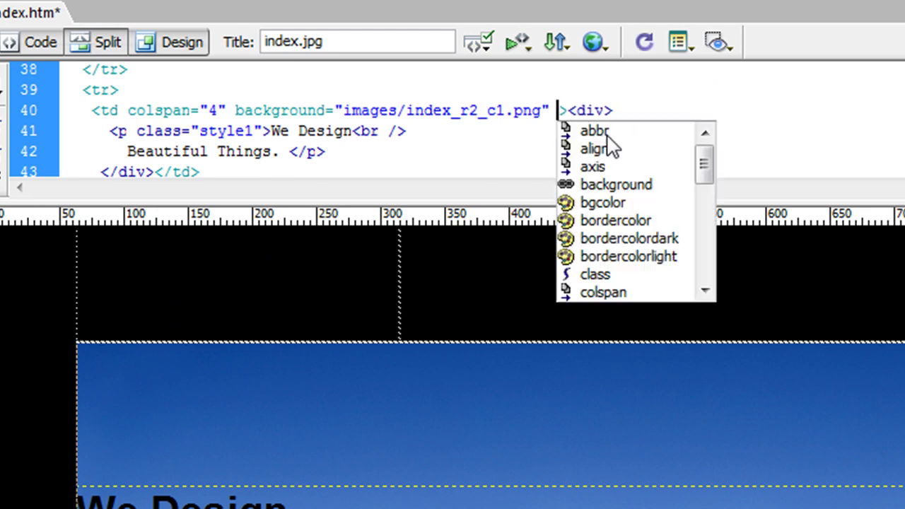
text(="padding)
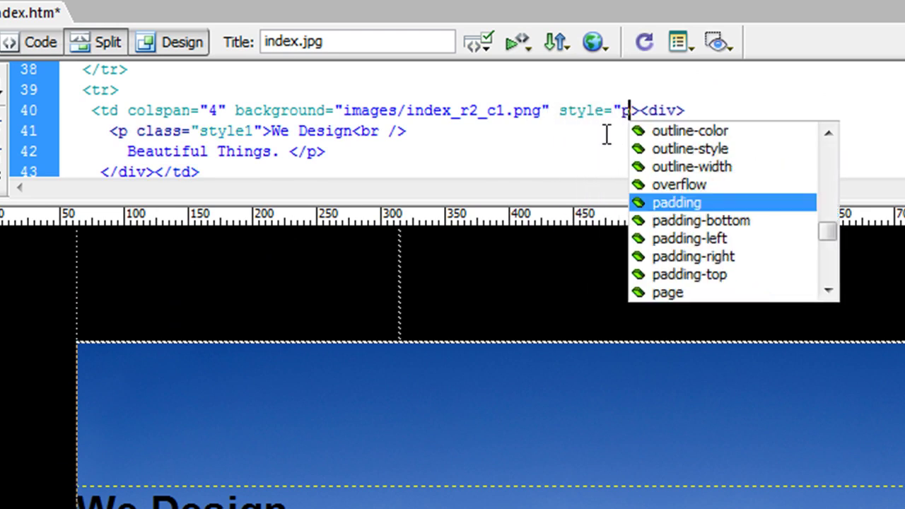
key(Return)
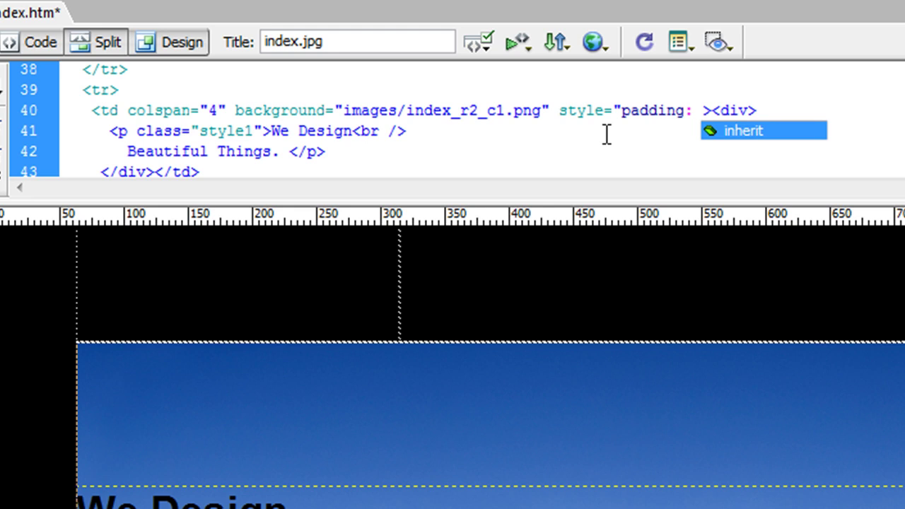
text(25px;")
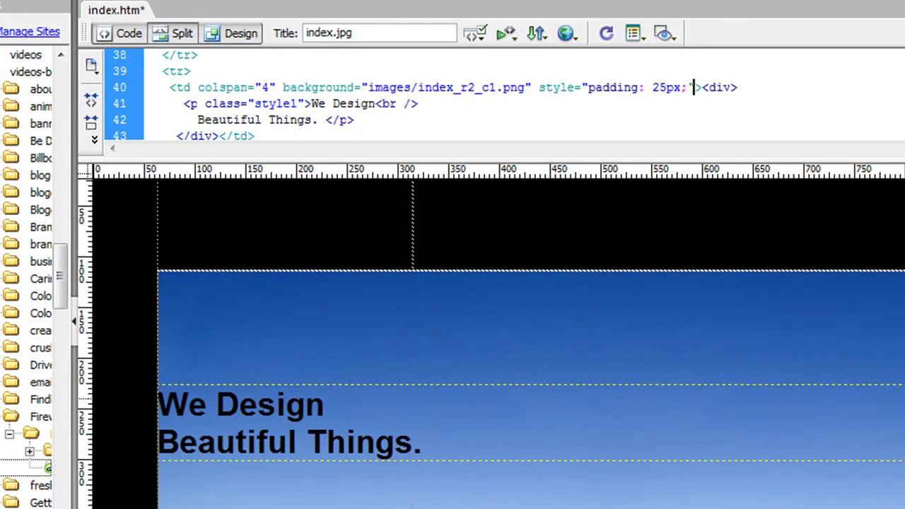
Color the headline #F0F0F0, then preview the page in IExplore 7.0
click(349, 404)
scroll(458, 338, down, 3)
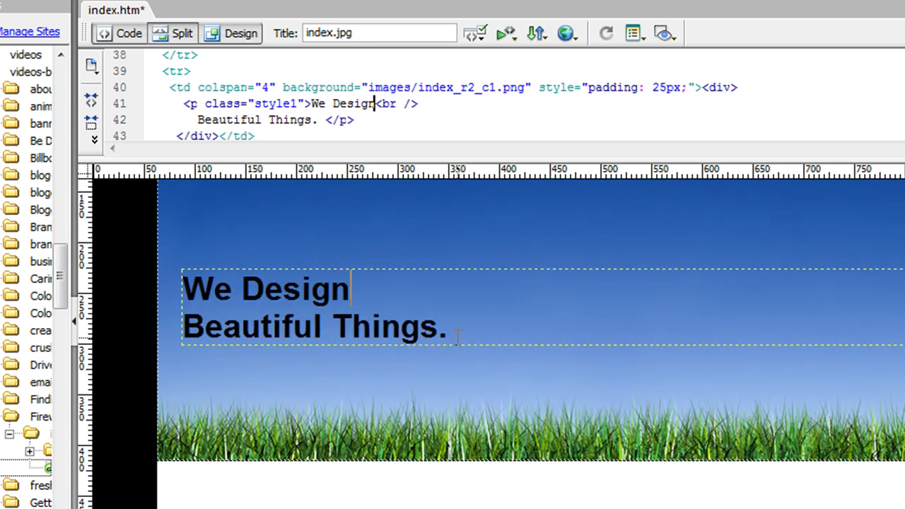
drag(460, 334, 178, 259)
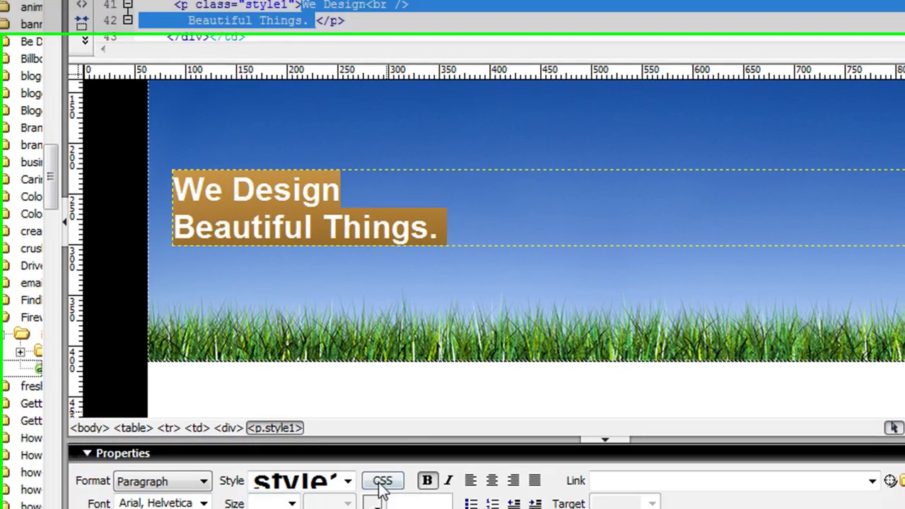
click(372, 502)
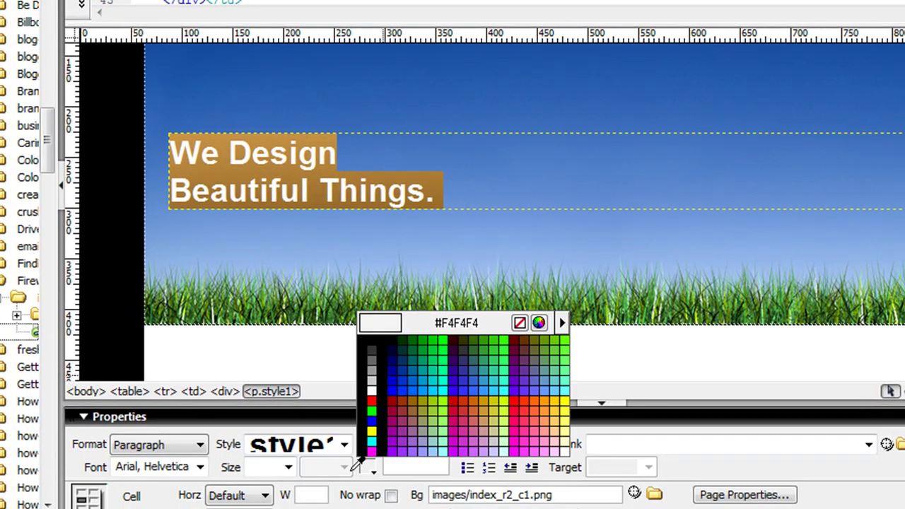
click(365, 467)
click(358, 308)
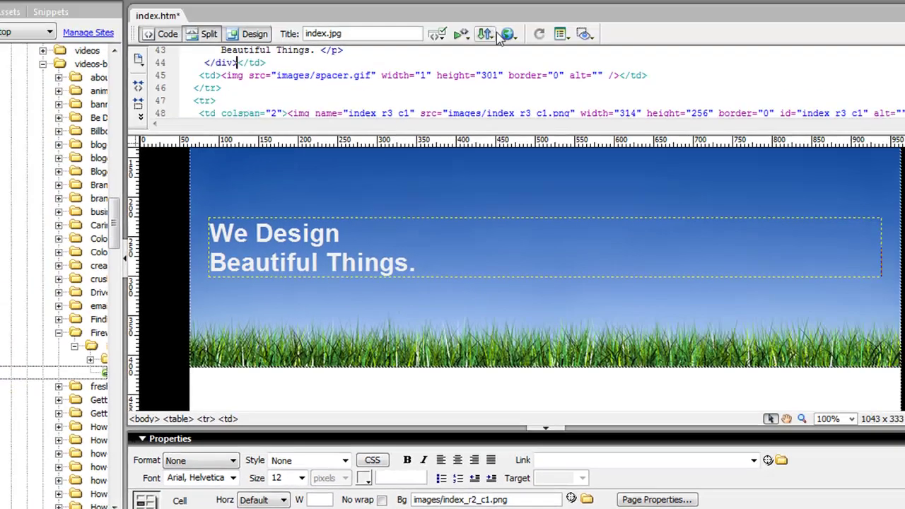
click(491, 84)
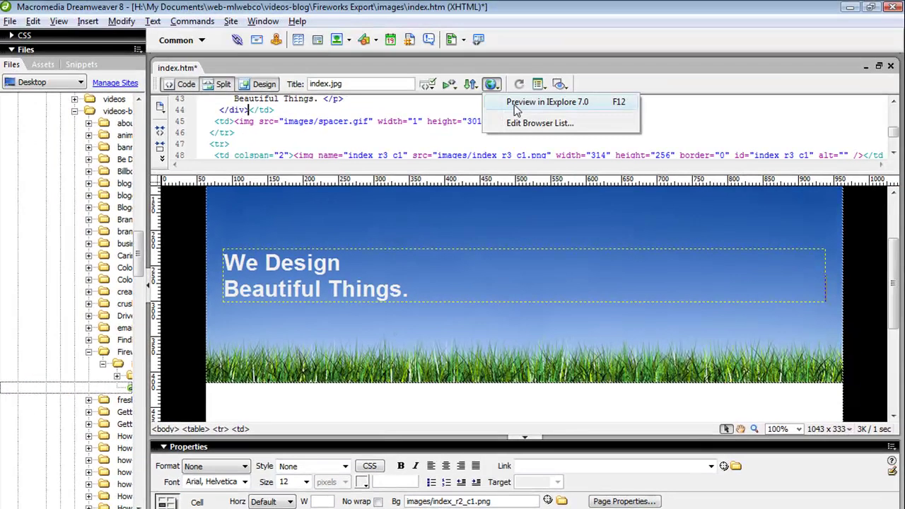
click(521, 106)
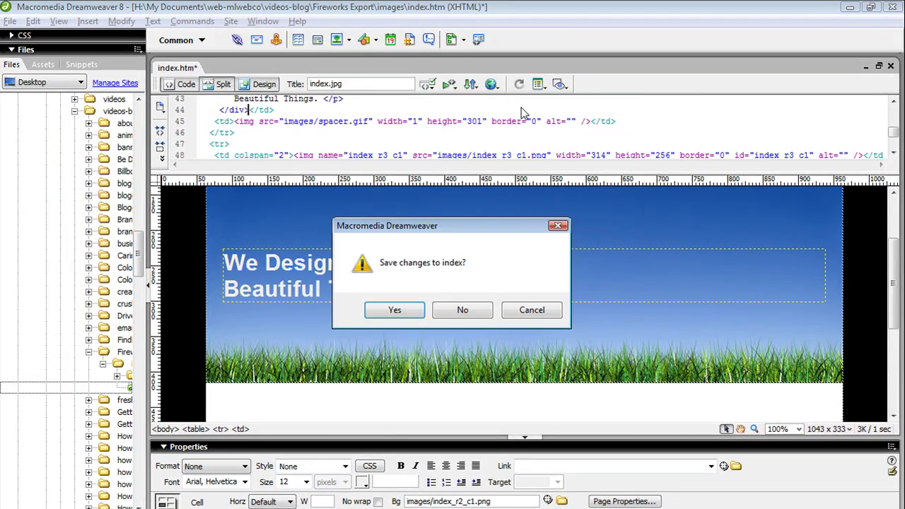
Save index and select the near-white headline in Internet Explorer to show it is live text
click(395, 311)
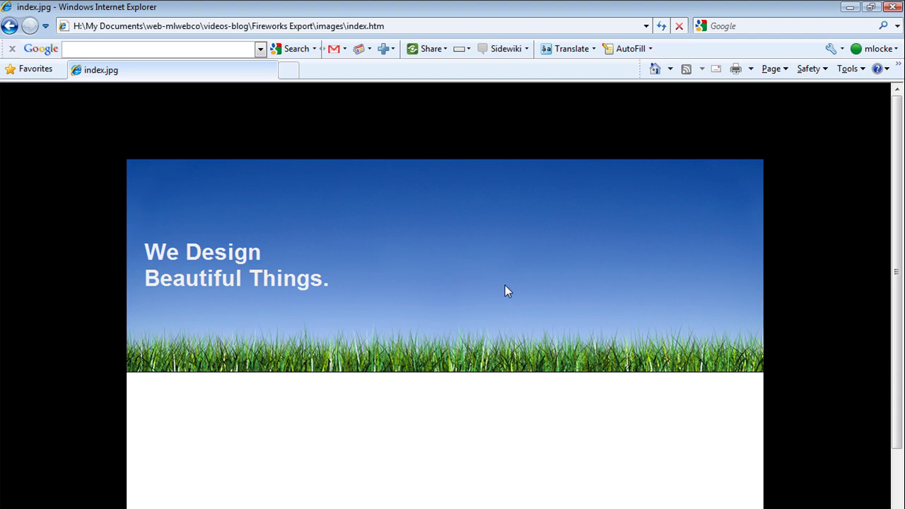
drag(335, 288, 146, 200)
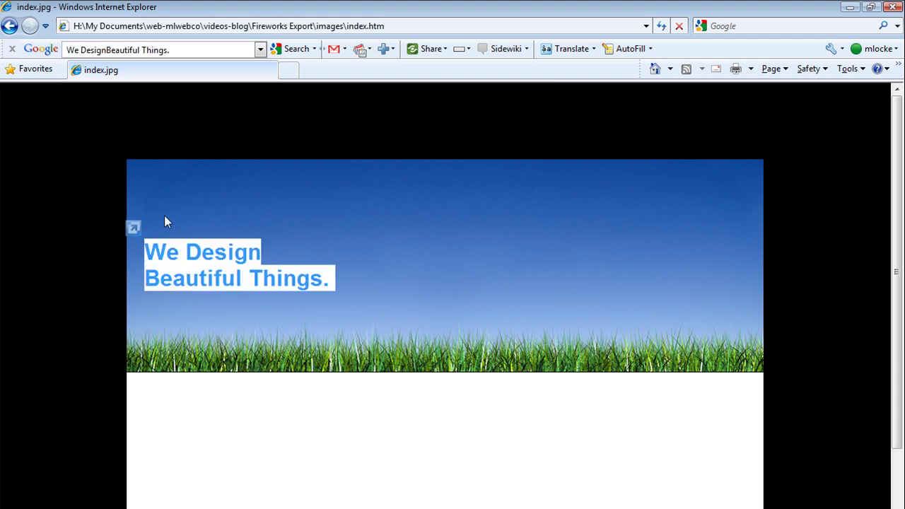
drag(143, 244, 155, 224)
click(282, 251)
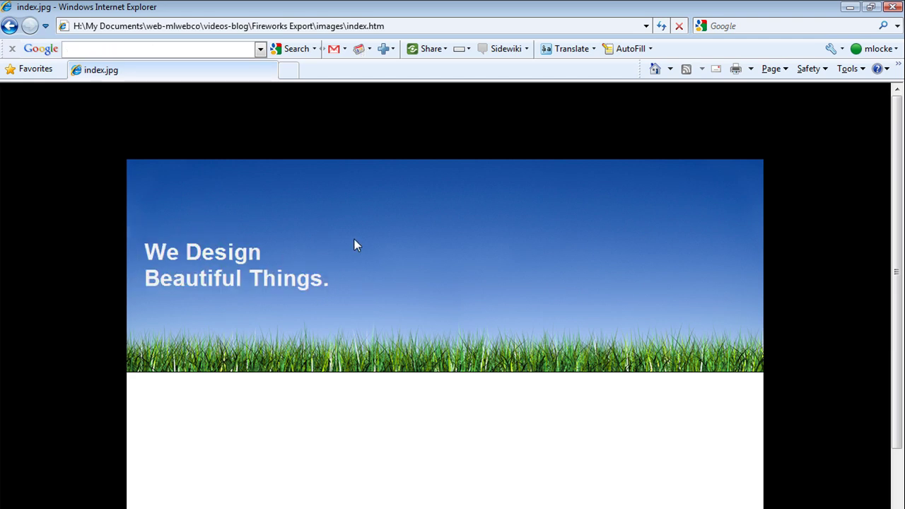
scroll(363, 240, down, 3)
Scroll through the fictitious_website mockup in Fireworks for comparison, then switch back to Dreamweaver
key(alt+Tab)
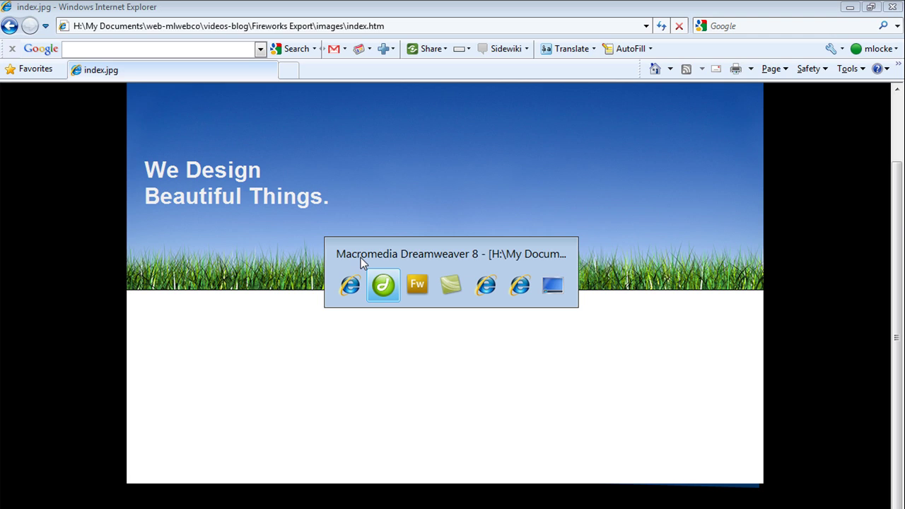
key(alt+Tab)
scroll(361, 257, down, 2)
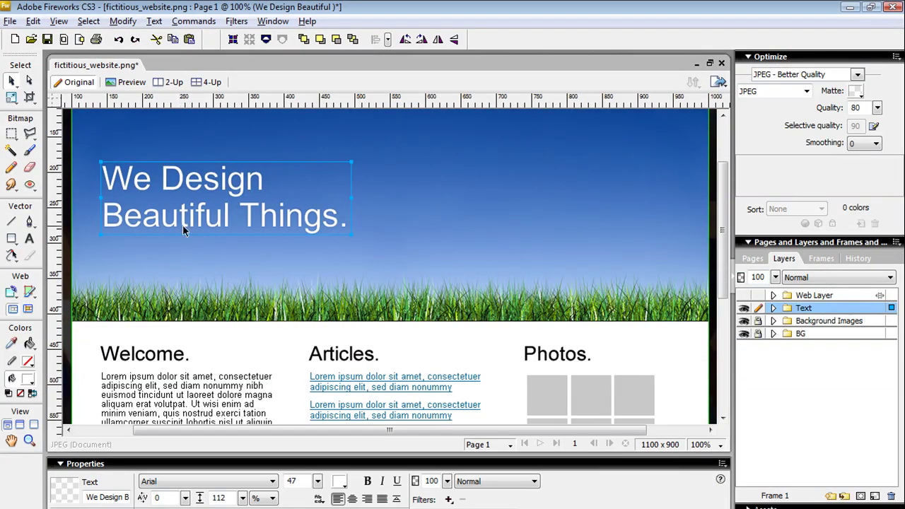
scroll(249, 325, down, 3)
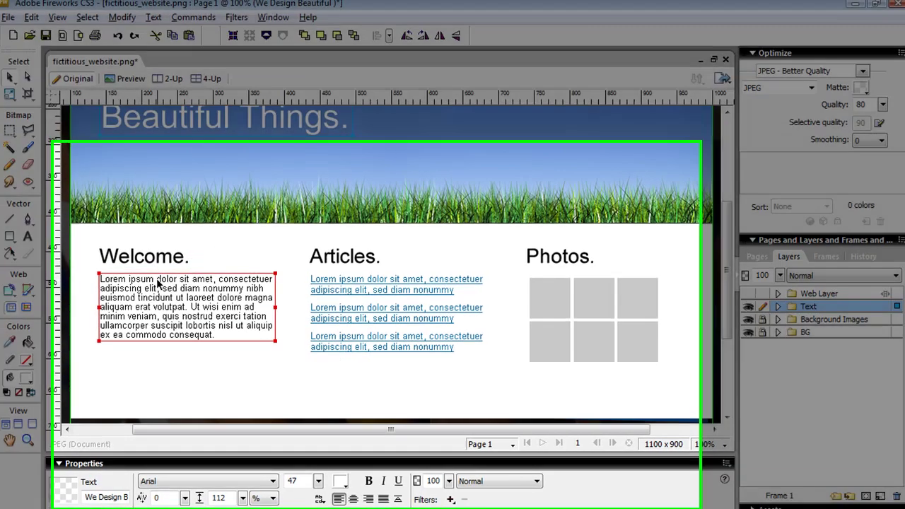
click(158, 282)
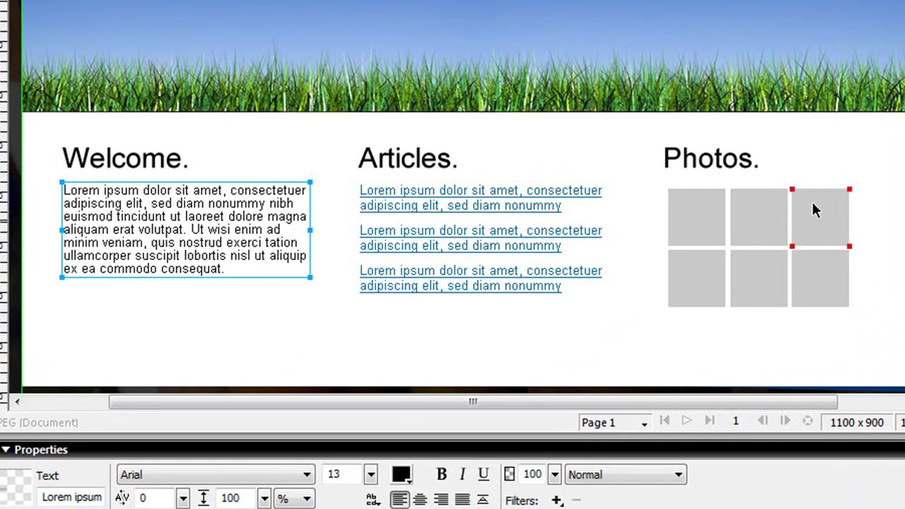
scroll(724, 206, down, 4)
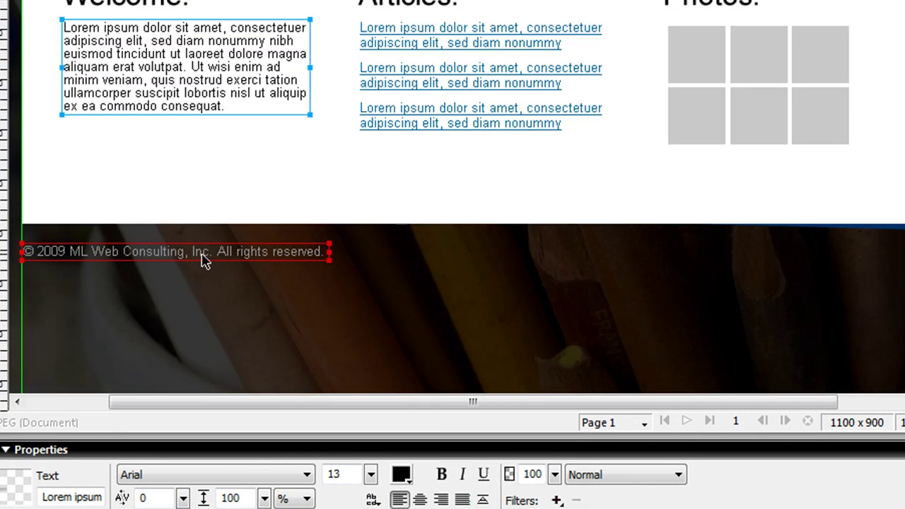
scroll(318, 132, up, 8)
scroll(317, 132, up, 3)
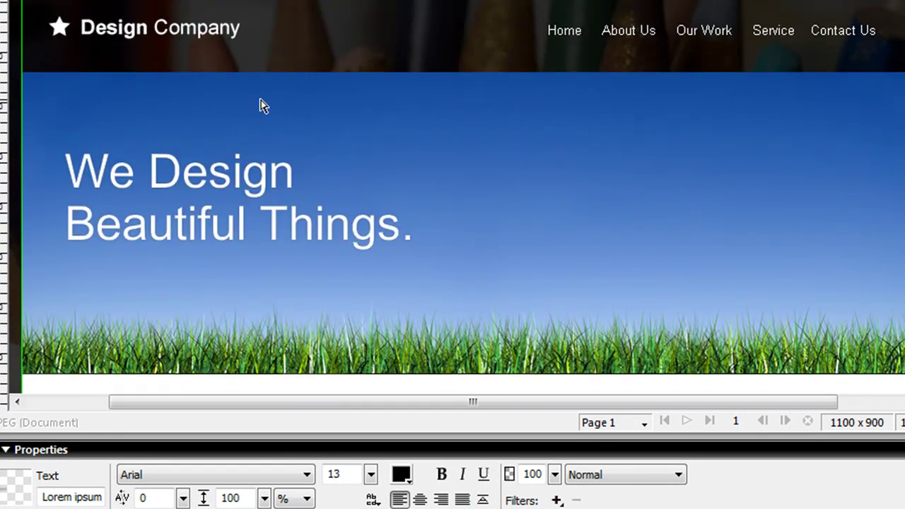
key(alt+Tab)
key(alt+Tab)
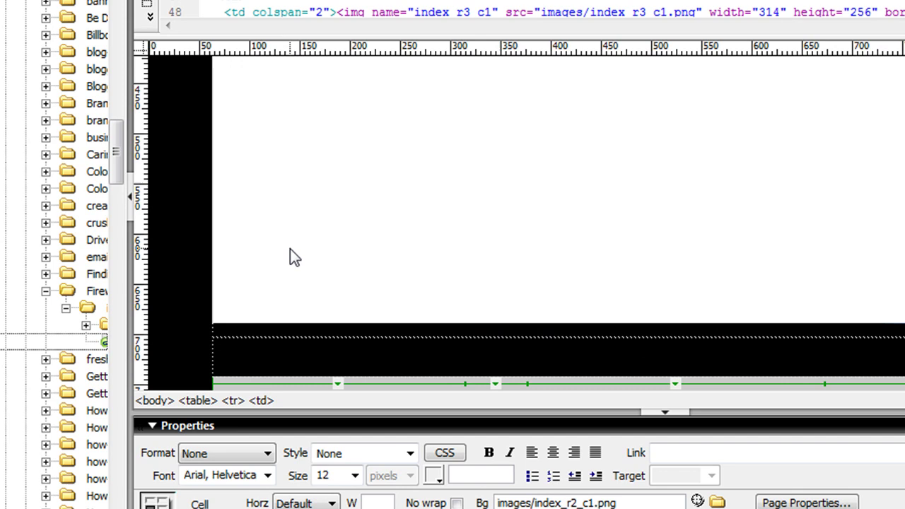
Replace the white image below the banner with images/index_r3_c1.png as the cell background
click(317, 192)
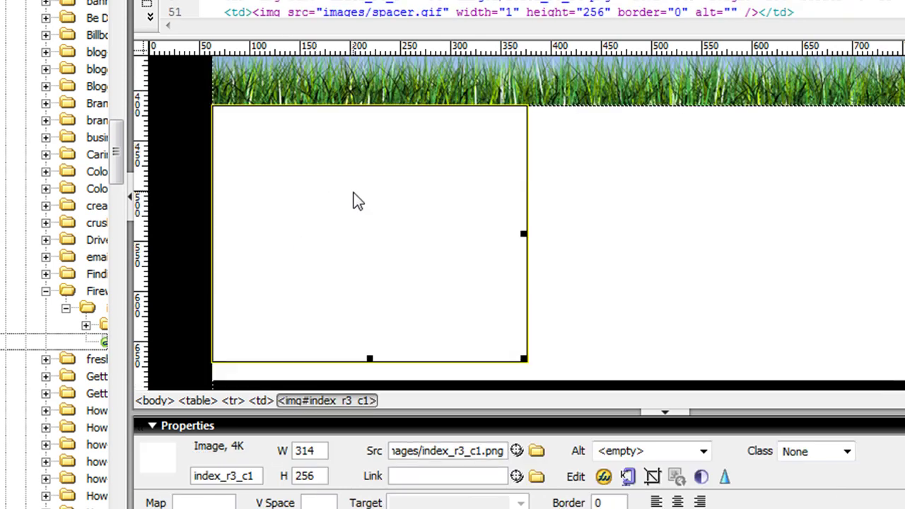
key(Delete)
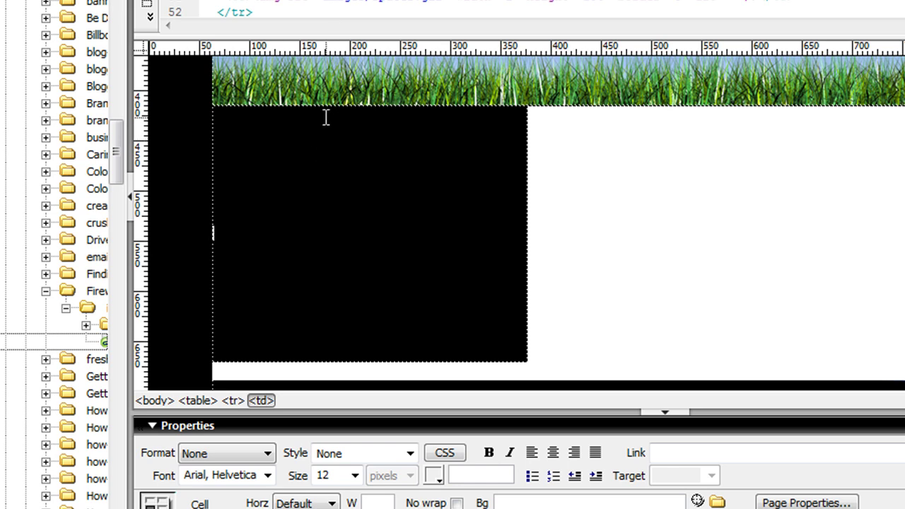
key(ctrl+z)
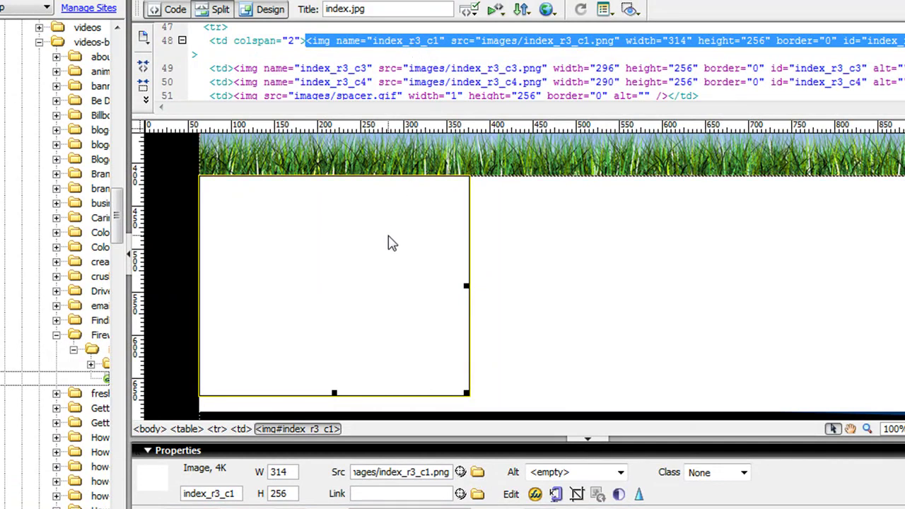
key(Delete)
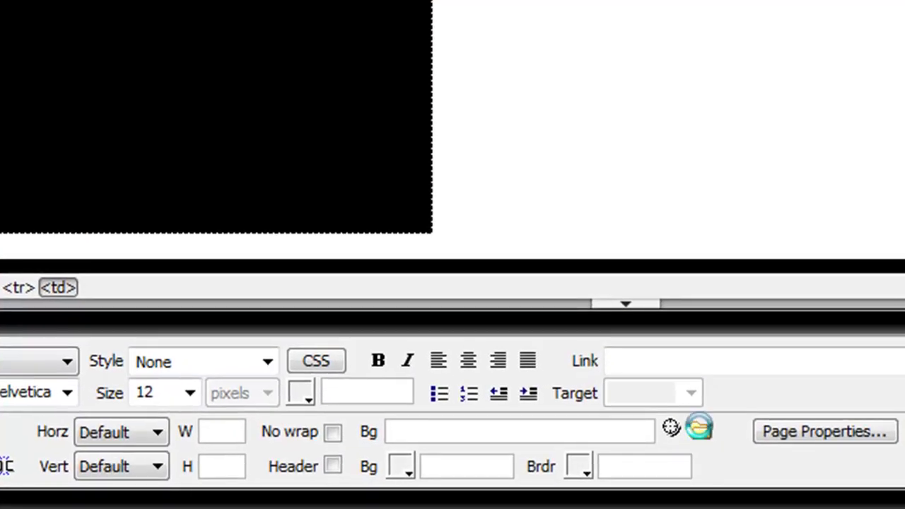
click(698, 427)
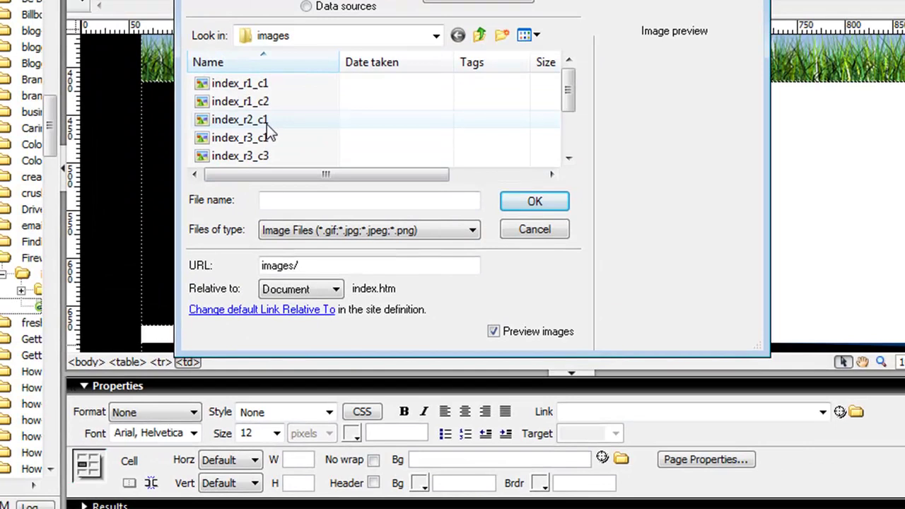
click(269, 139)
click(535, 202)
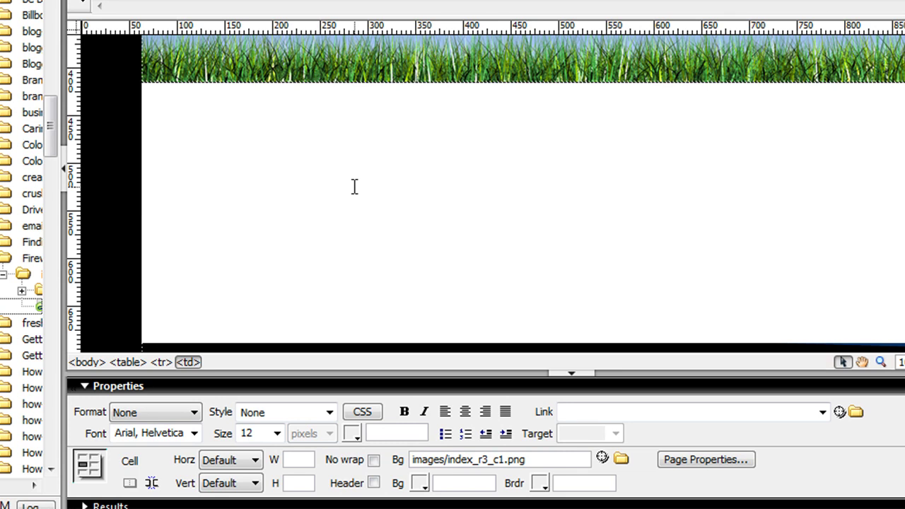
Type test text into the cell, then delete it
text(ljasldfjas;fkja;sdfj;aksjldf;akljsd;fklj)
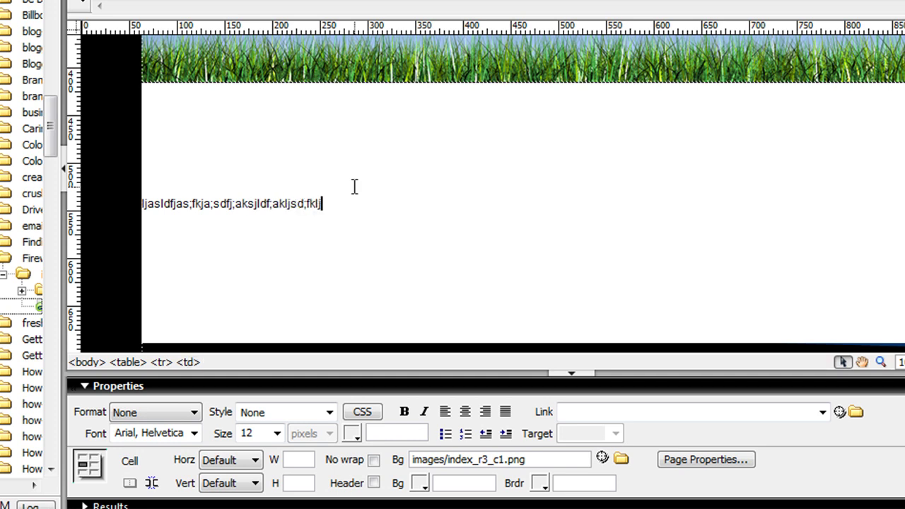
key(ctrl+a)
key(BackSpace)
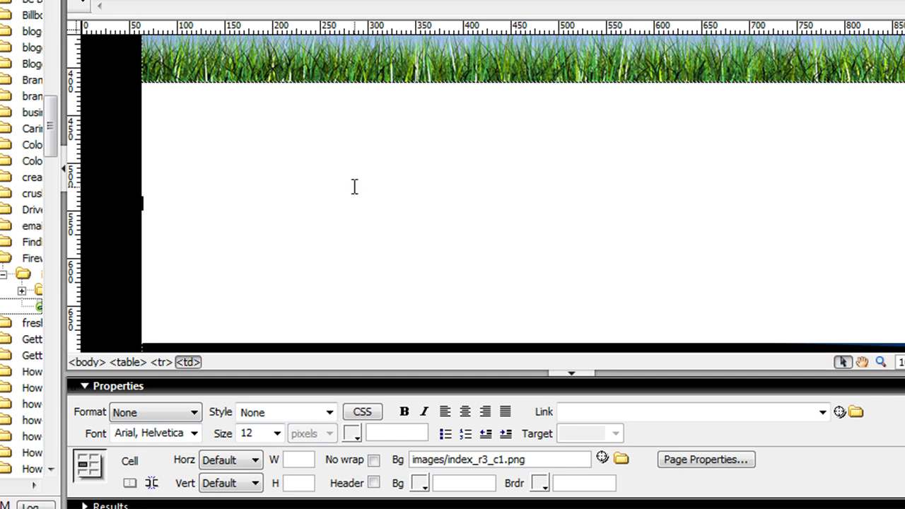
scroll(355, 186, up, 5)
Hide the dark header background and select the Design Company logo slice
click(257, 105)
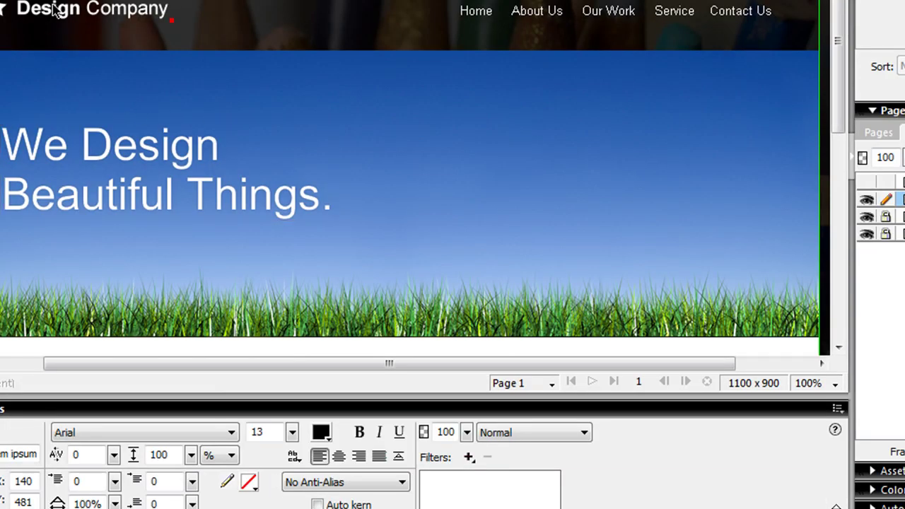
click(53, 9)
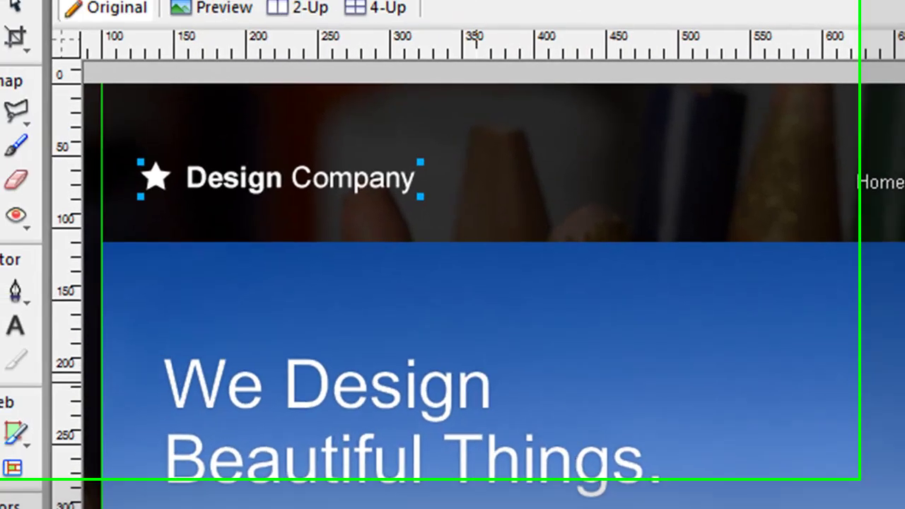
scroll(500, 304, left, 5)
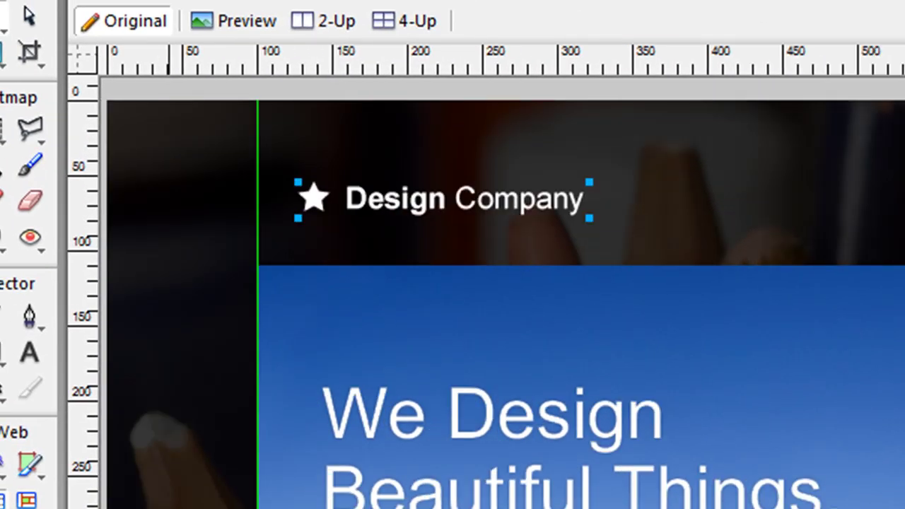
key(ctrl+d)
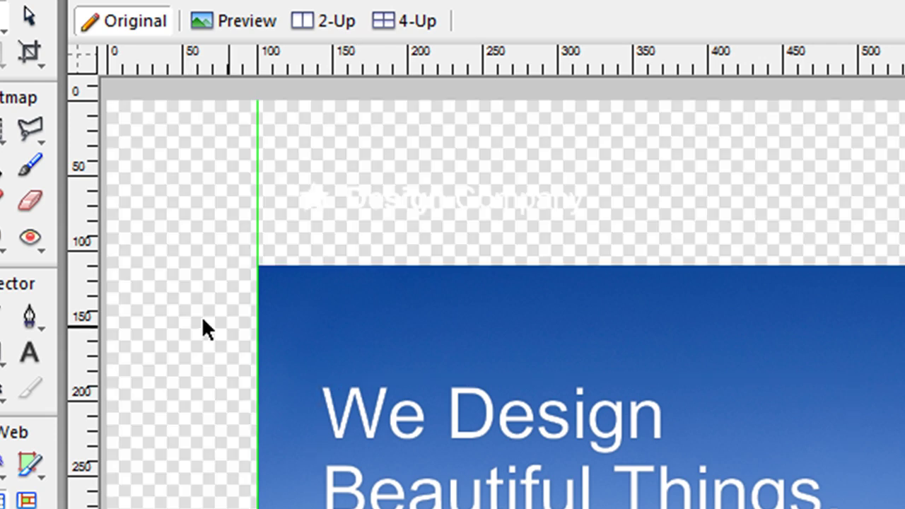
key(2)
click(407, 196)
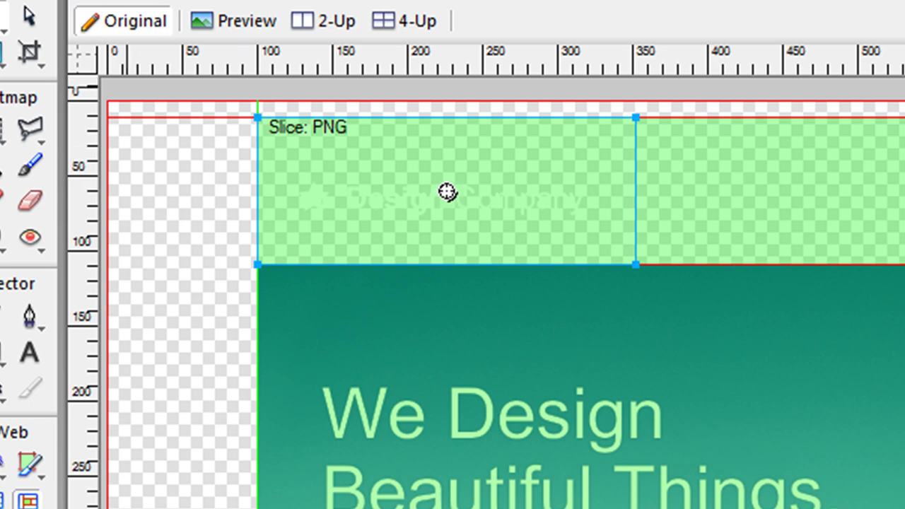
Export the selected slice only as images only, named logo, into the images folder
click(117, 2)
click(105, 357)
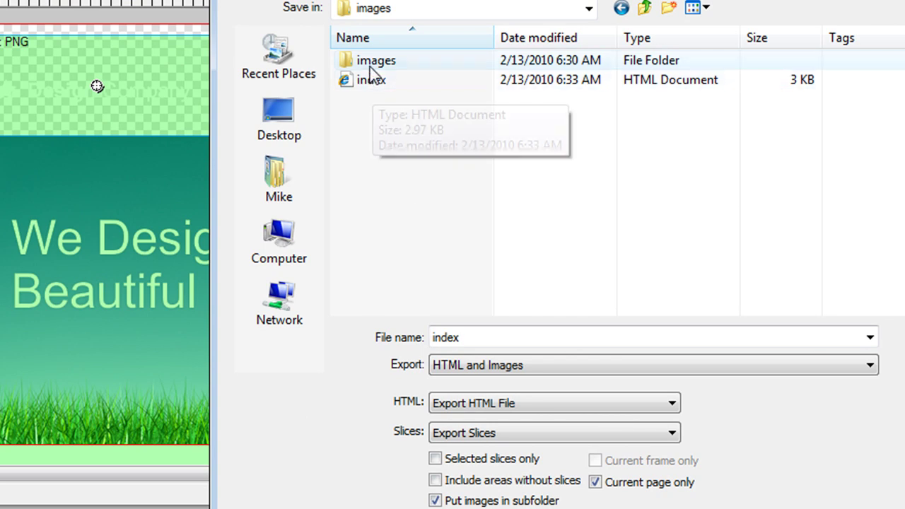
double_click(369, 64)
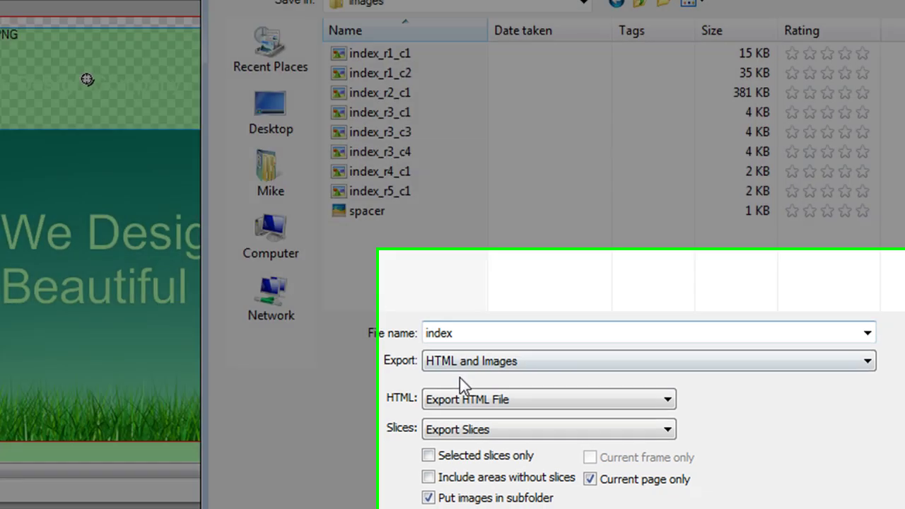
click(461, 362)
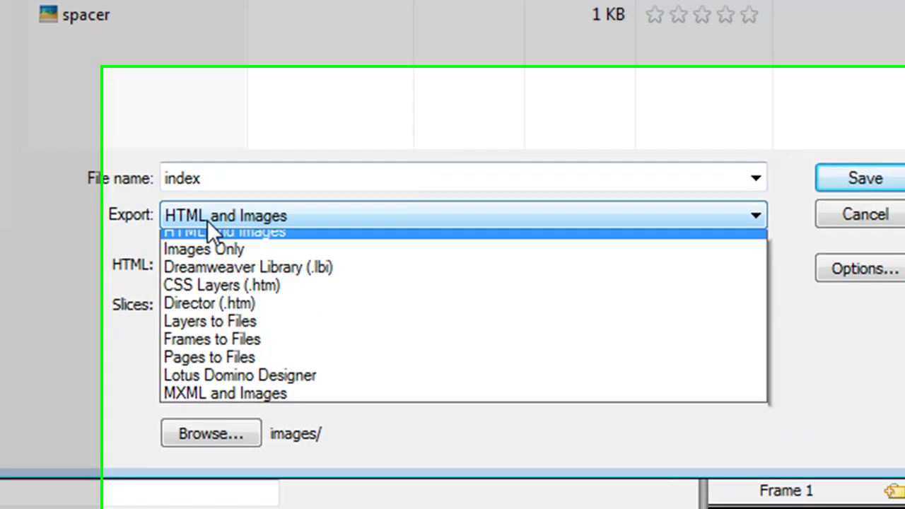
click(464, 391)
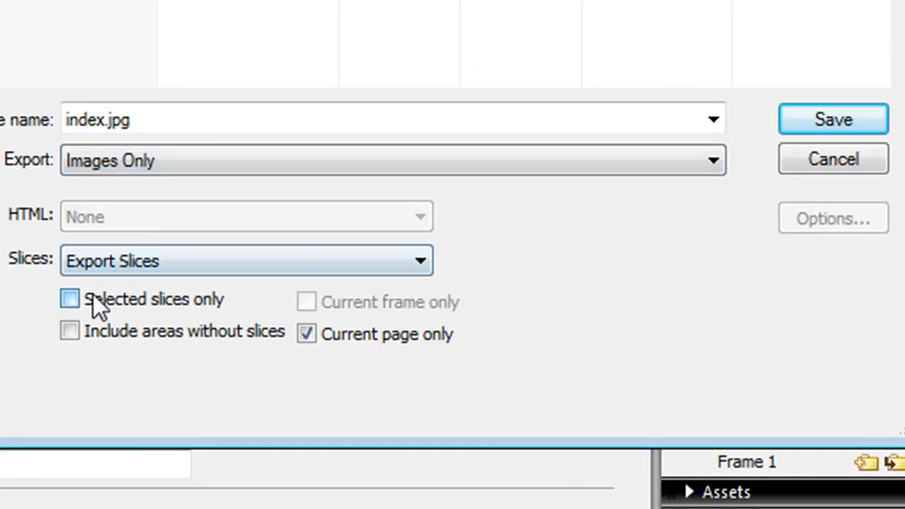
click(92, 297)
drag(179, 123, 18, 134)
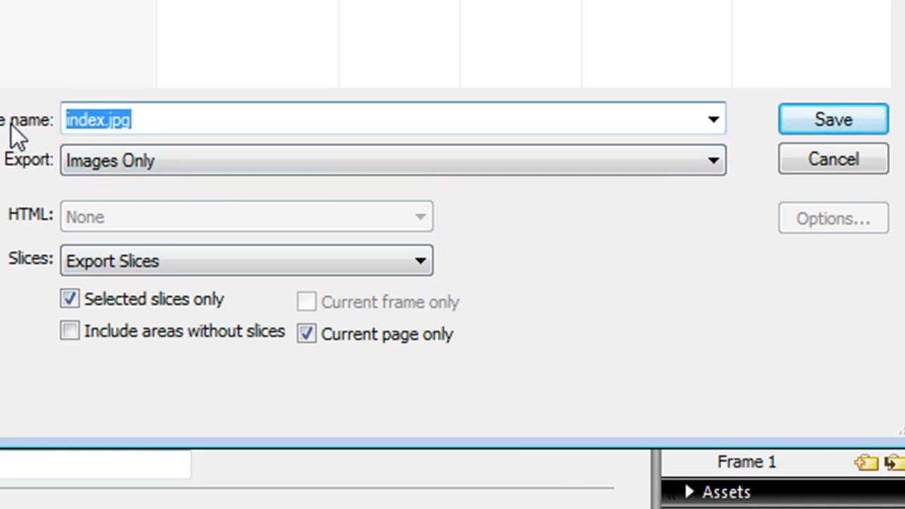
text(logo)
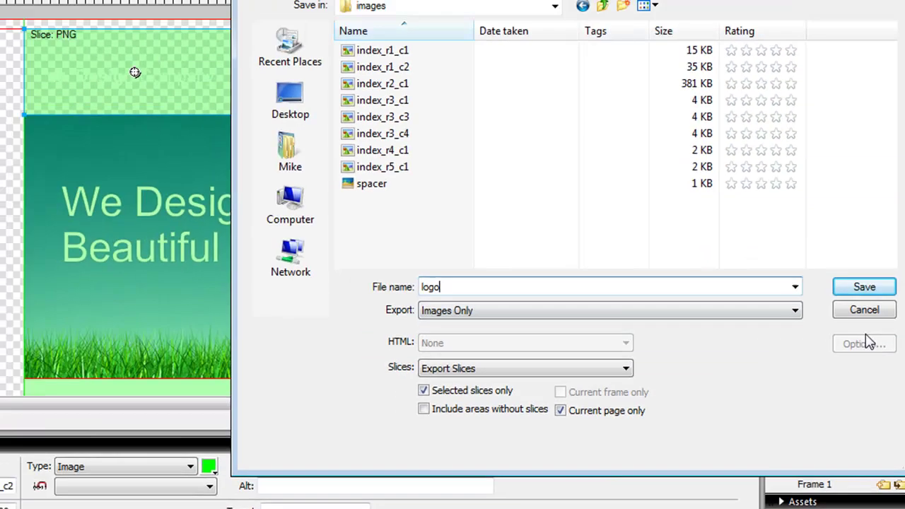
click(864, 287)
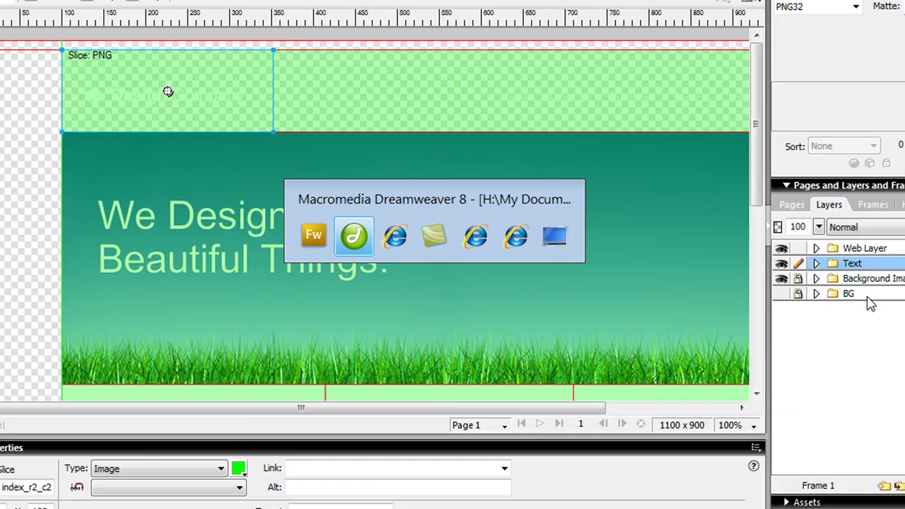
Replace the top-left logo image with images/logo.png as the cell background
key(alt+Tab)
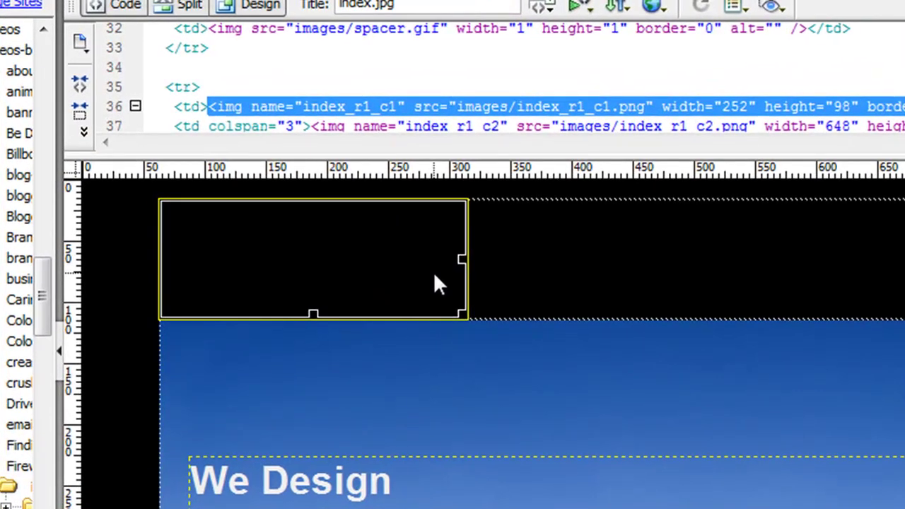
key(Delete)
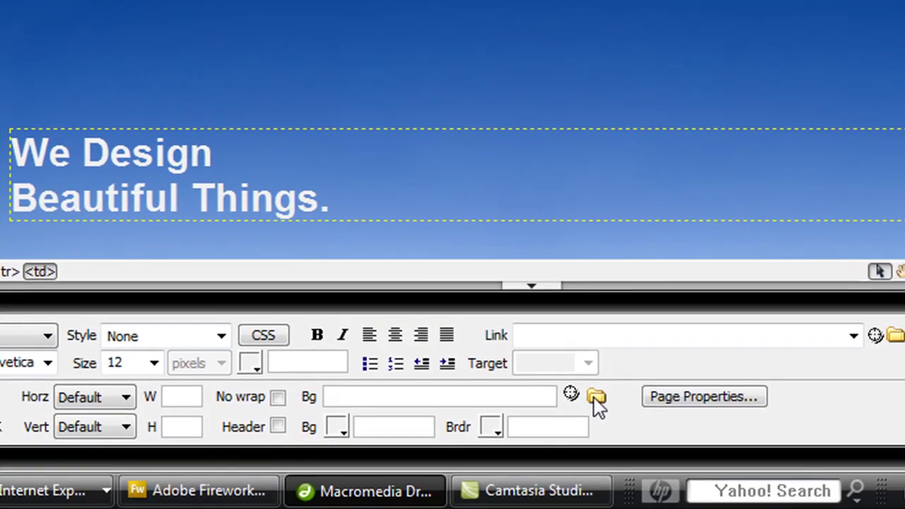
click(593, 397)
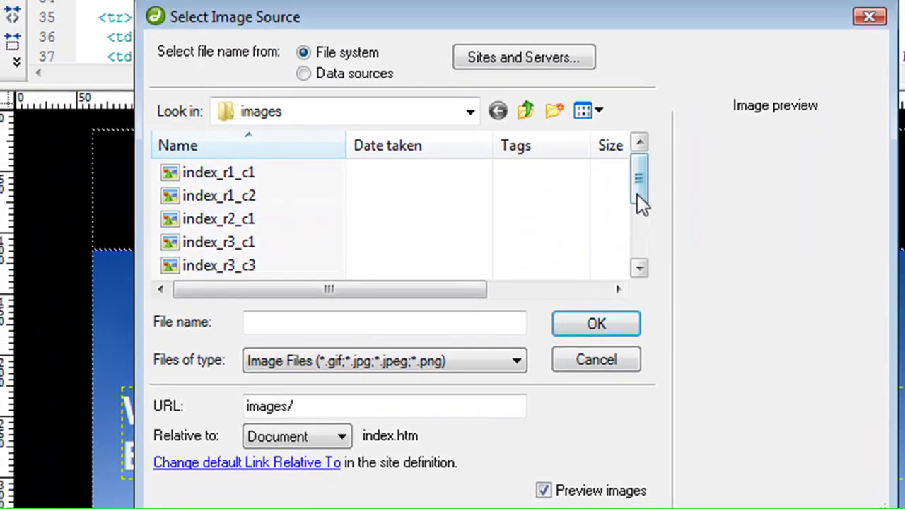
drag(637, 194, 643, 253)
click(201, 244)
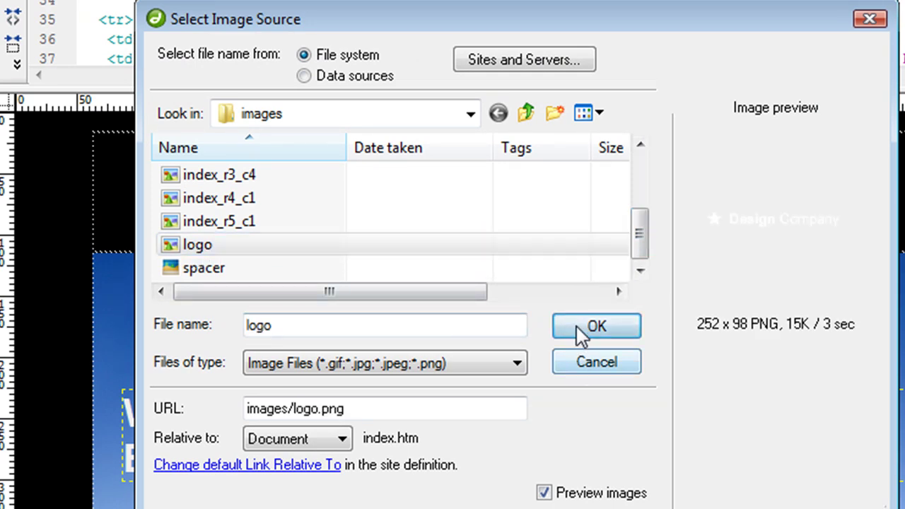
click(579, 327)
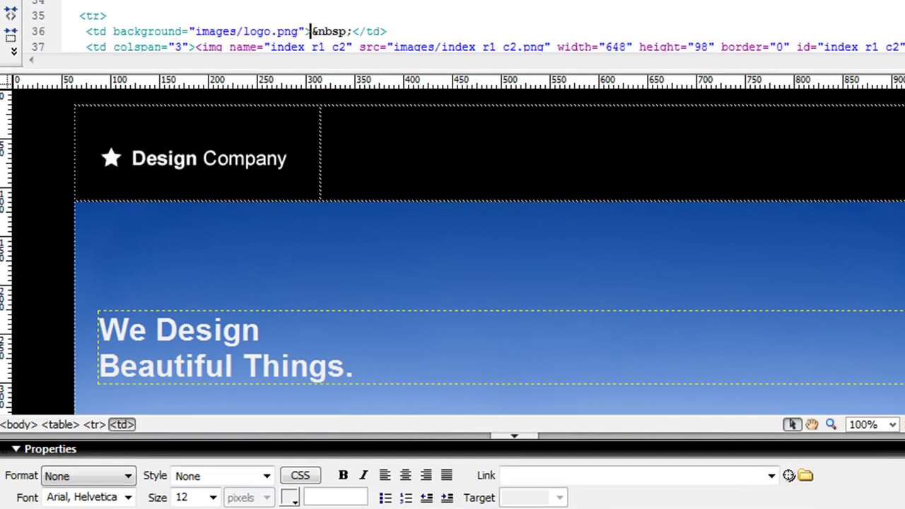
Preview the page in the browser, saving it first
click(654, 2)
click(487, 2)
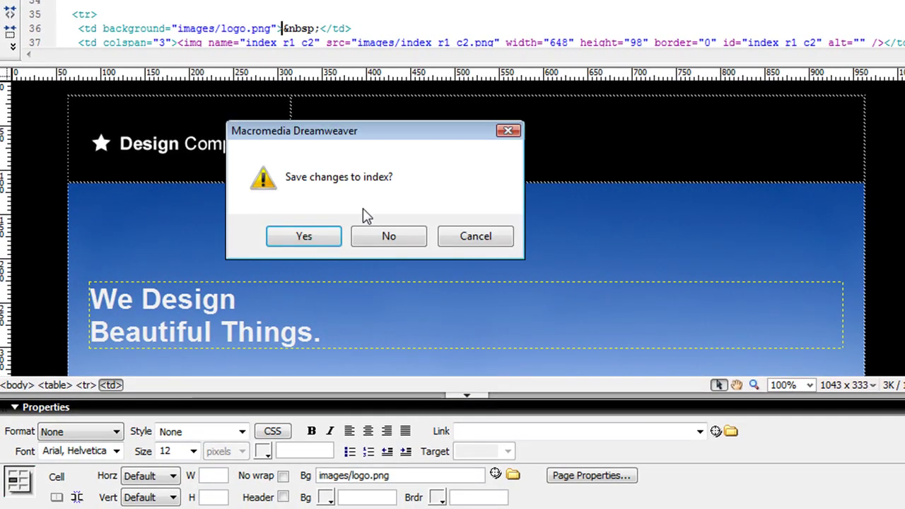
click(333, 238)
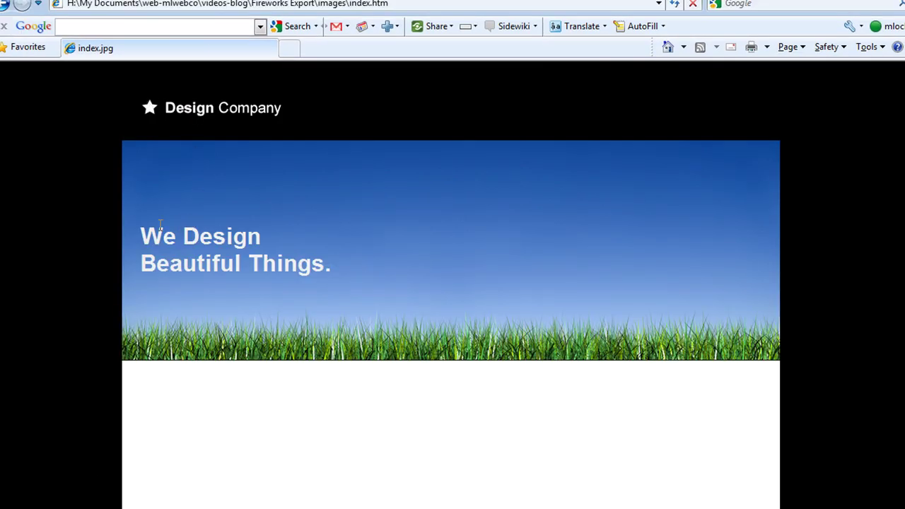
Select the We Design headline in the Internet Explorer preview to show it is live text, then deselect
drag(162, 225, 265, 267)
click(378, 283)
scroll(359, 330, down, 1)
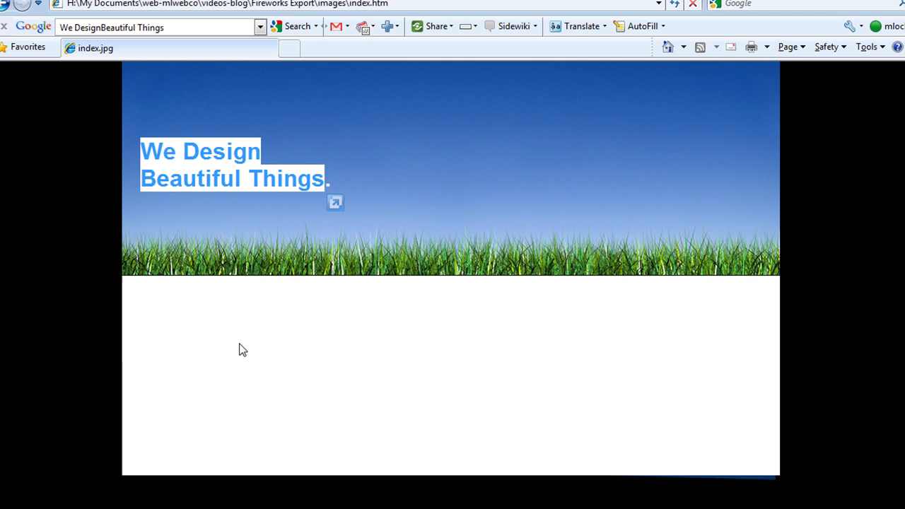
scroll(615, 304, up, 1)
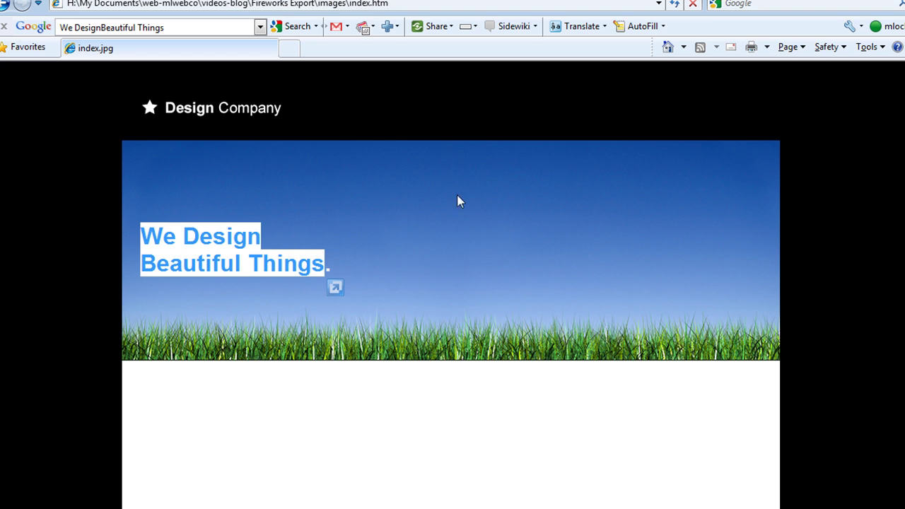
click(438, 257)
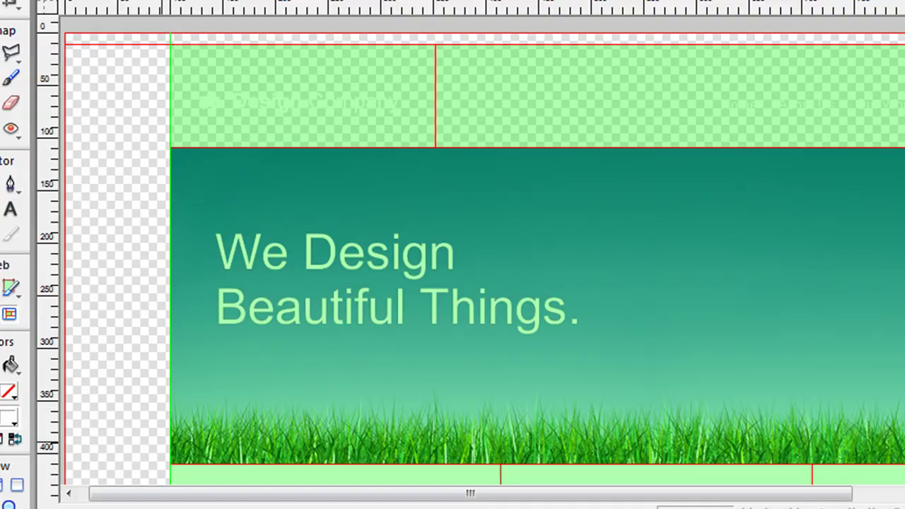
Change the Fireworks canvas colour to black (#000000) from the Properties swatch
click(260, 503)
click(247, 416)
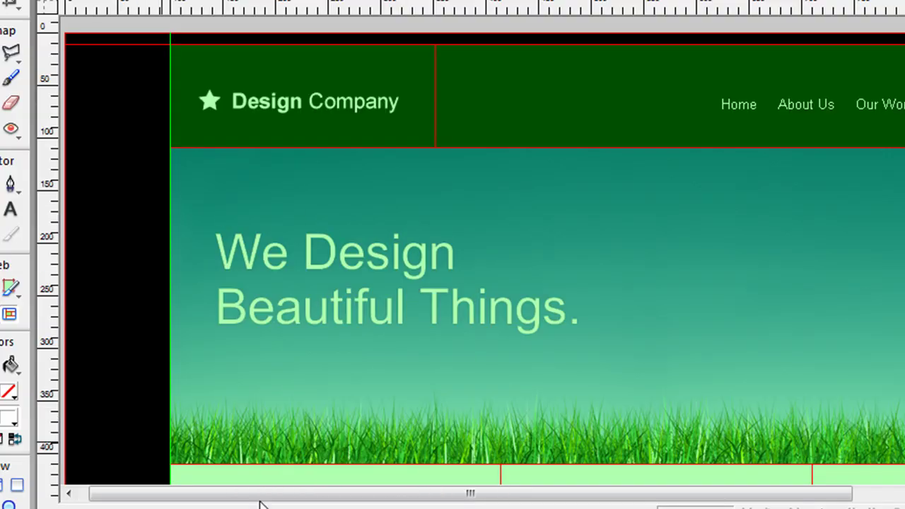
scroll(681, 431, down, 3)
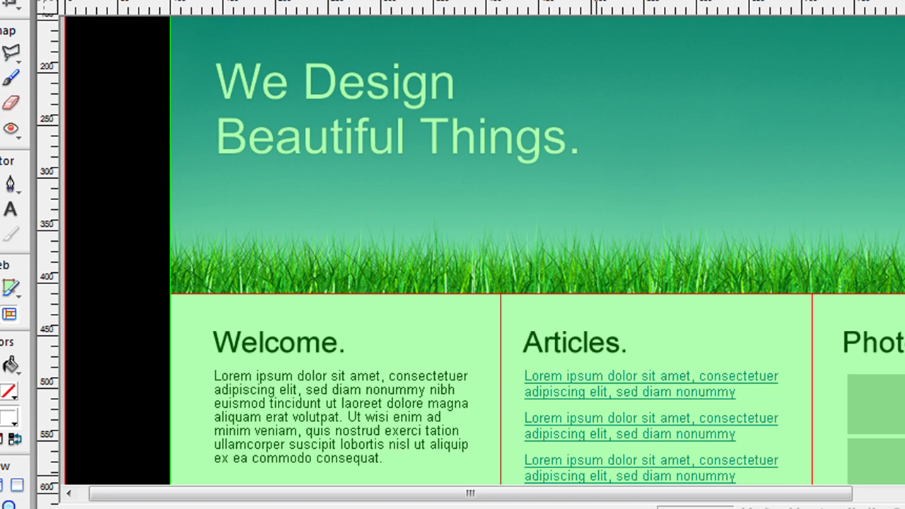
scroll(693, 505, up, 5)
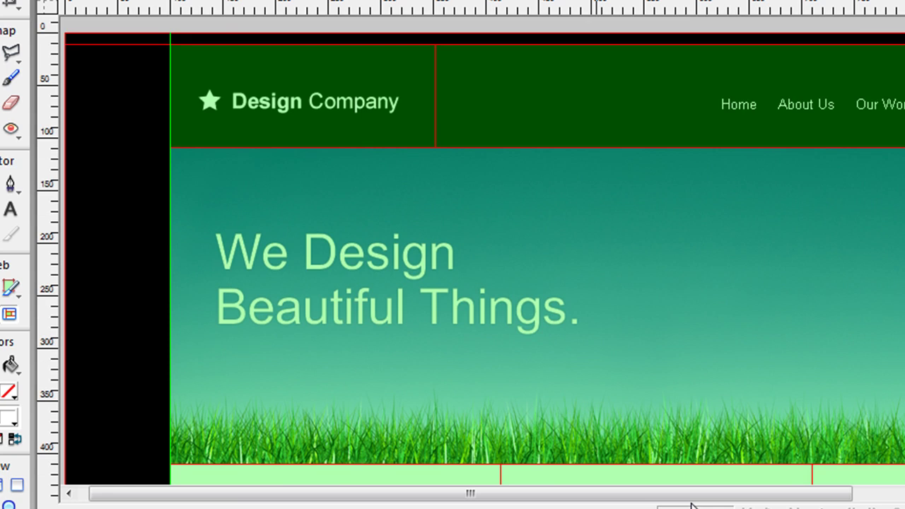